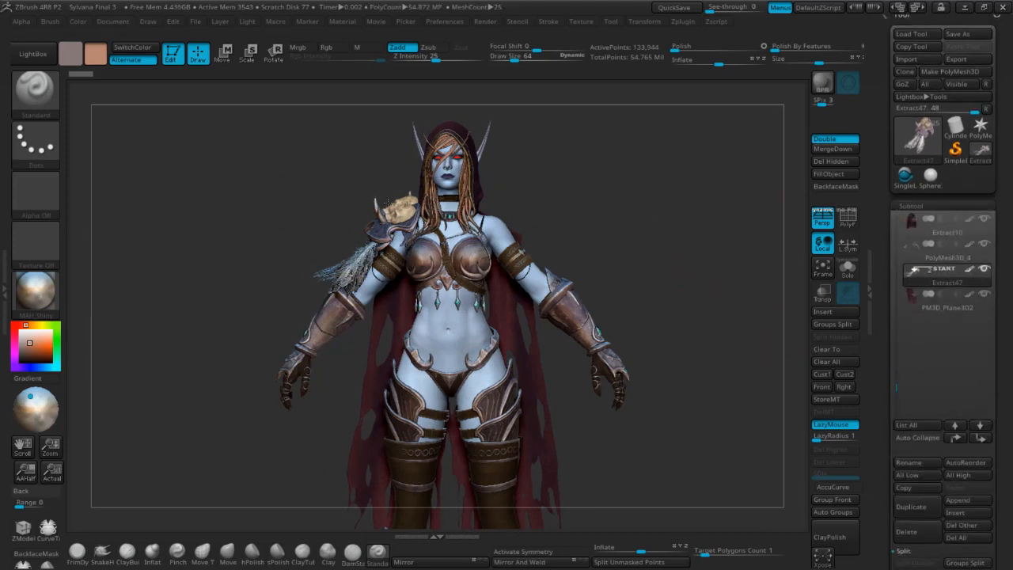
Switch all of the character's subtools to their lowest subdivision level.
left_click_drag(671, 217, 645, 220)
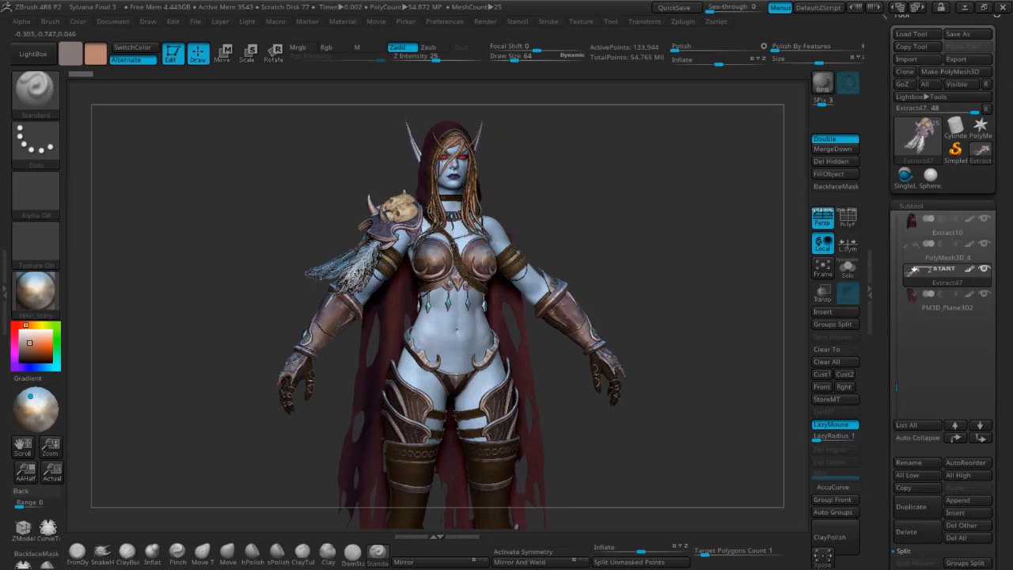
left_click_drag(352, 193, 339, 217)
left_click_drag(404, 189, 419, 394)
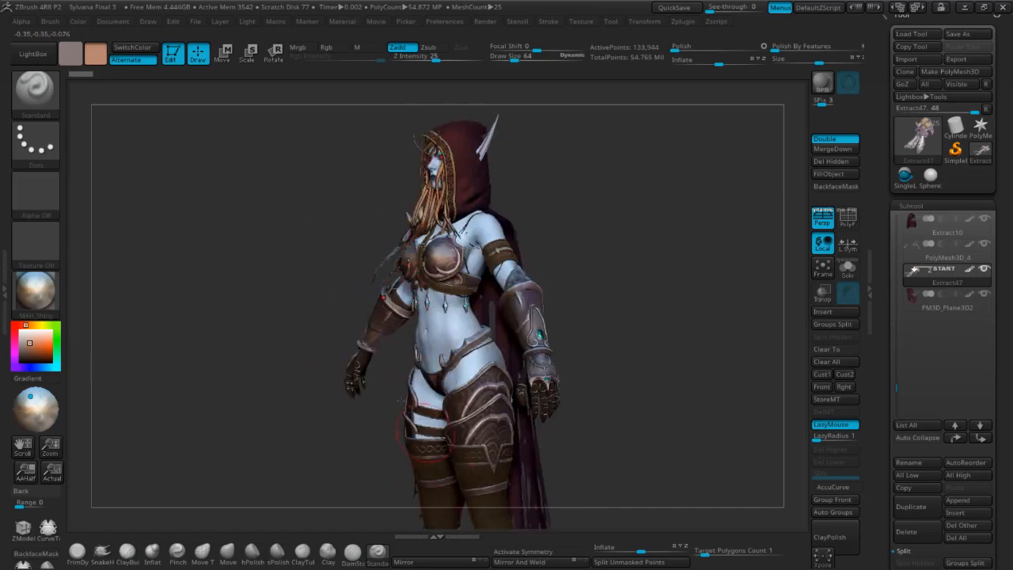
left_click_drag(263, 255, 348, 186)
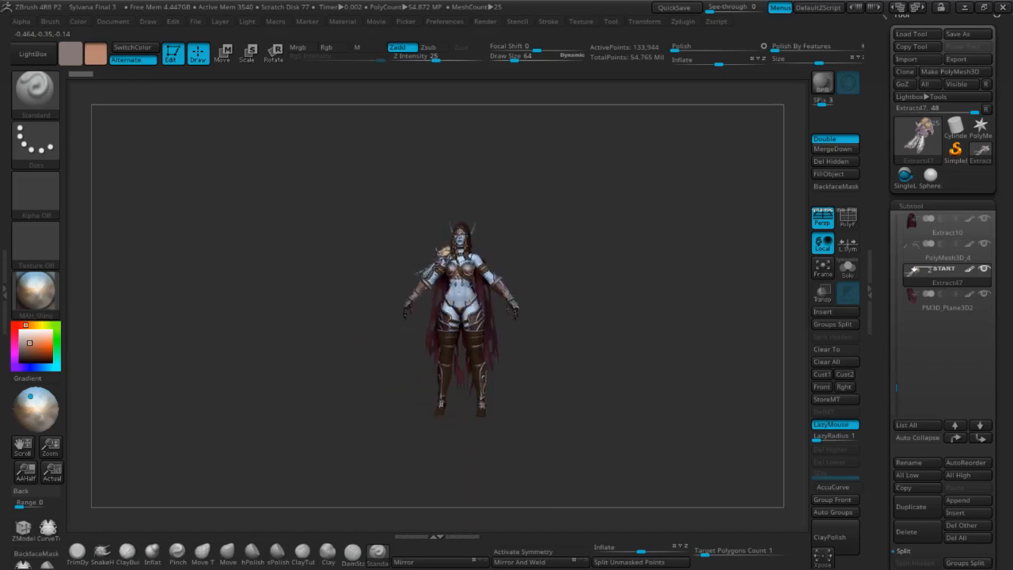
left_click_drag(349, 294, 360, 295)
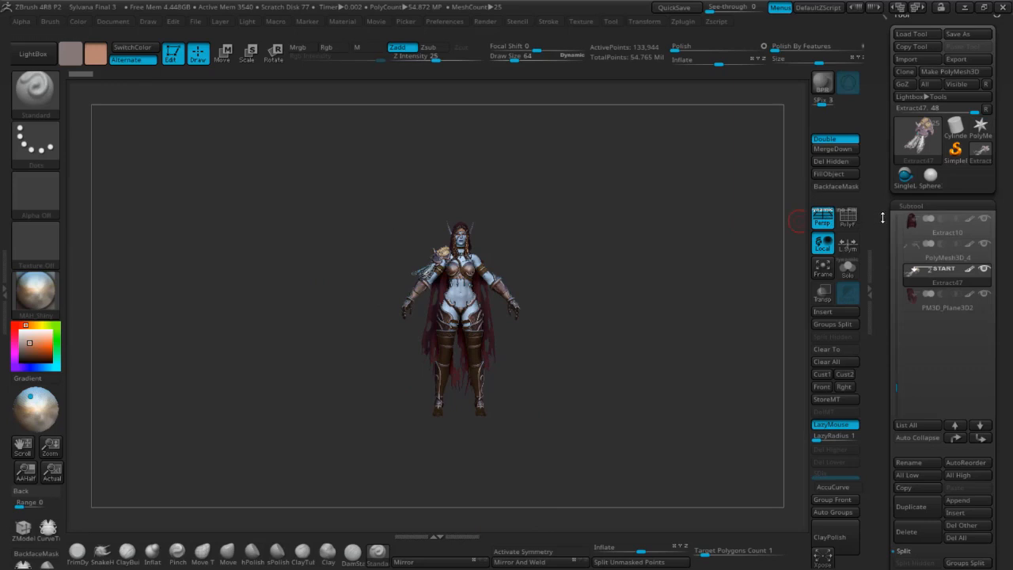
left_click_drag(883, 217, 883, 155)
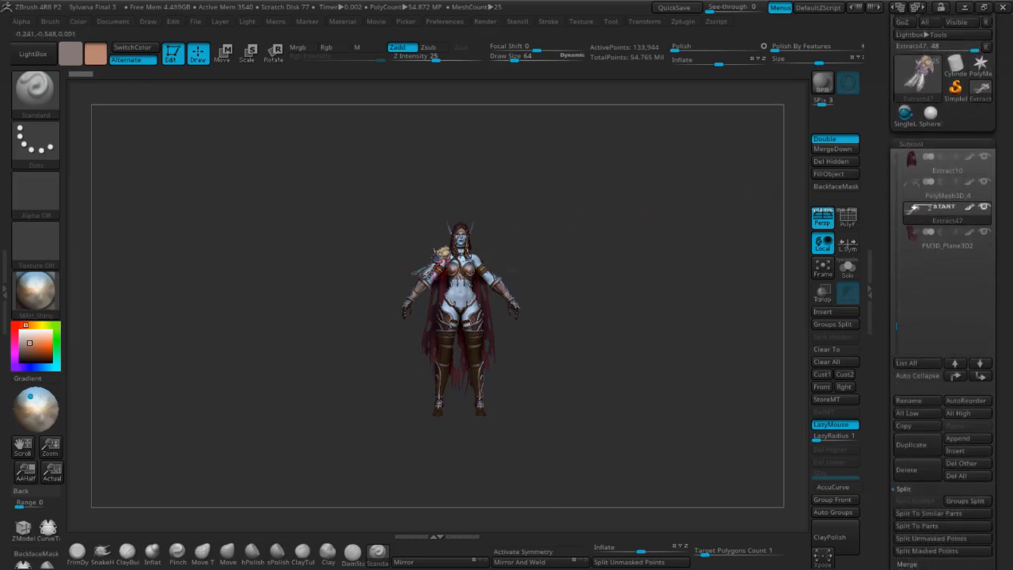
left_click_drag(880, 343, 880, 315)
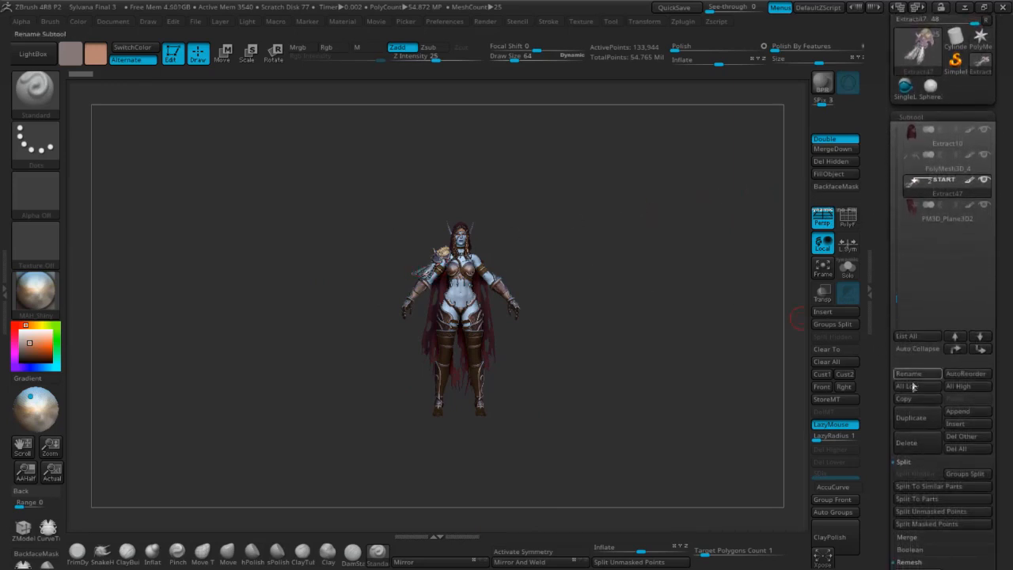
left_click_drag(887, 367, 887, 353)
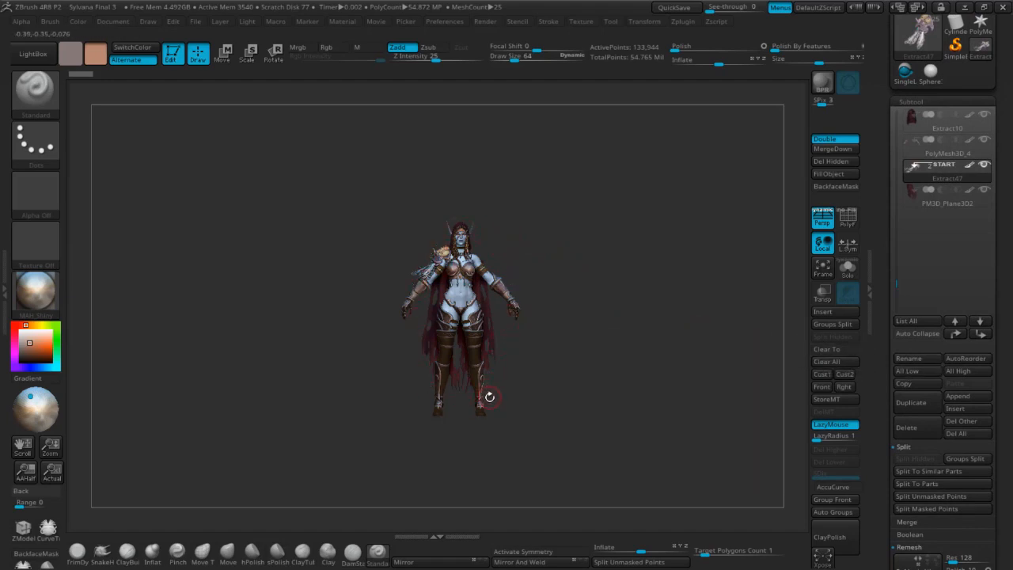
left_click(907, 371)
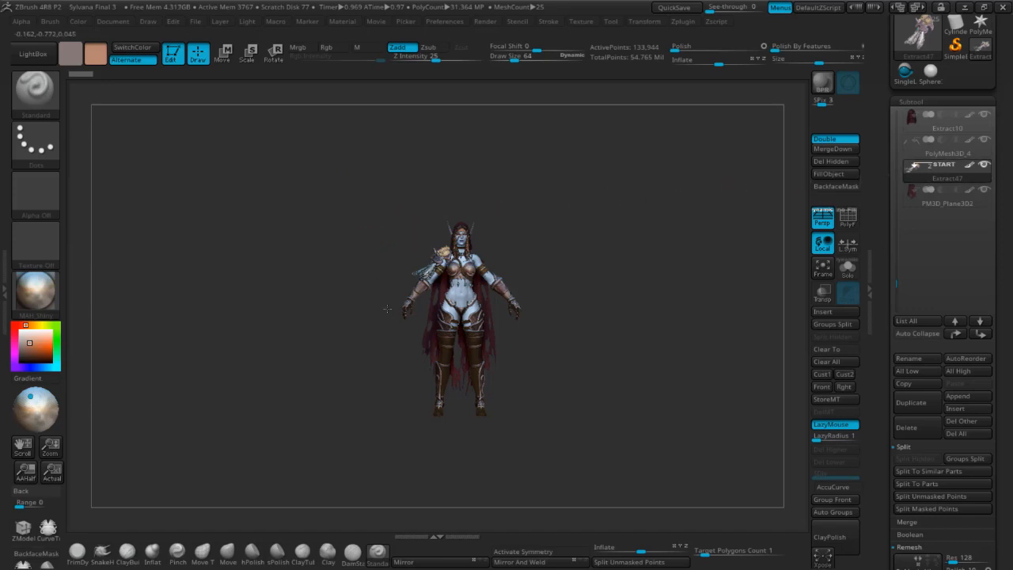
Isolate the shoulder armor subtool Extract47, frame it and expand its Geometry settings.
key("f")
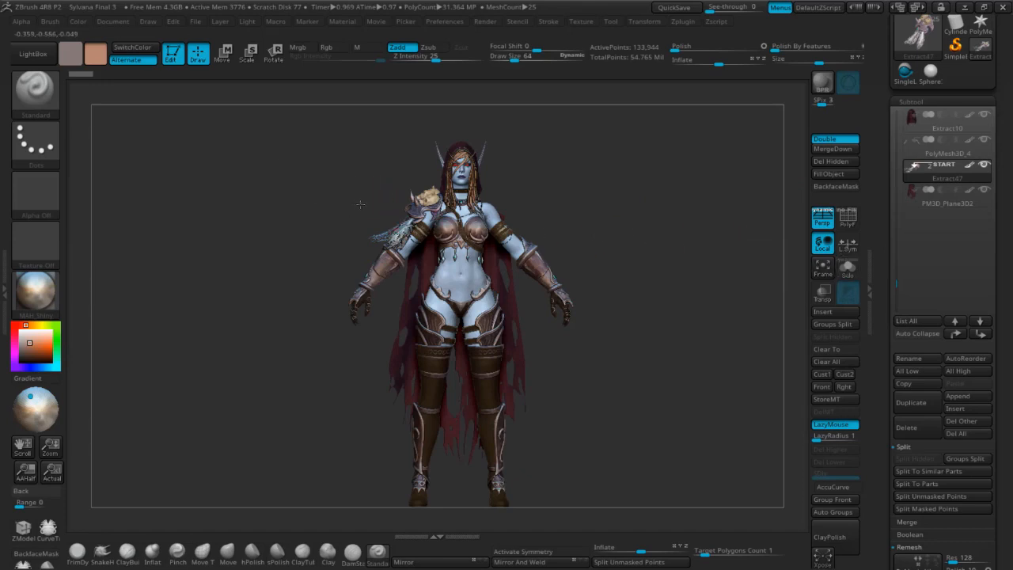
left_click(848, 269)
key("f")
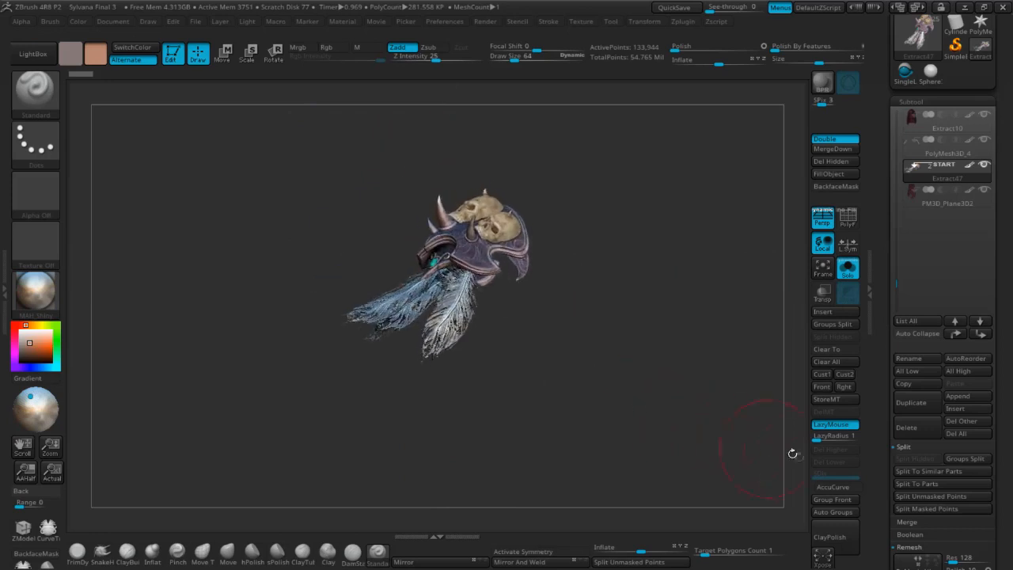
scroll(890, 457, "down", 5)
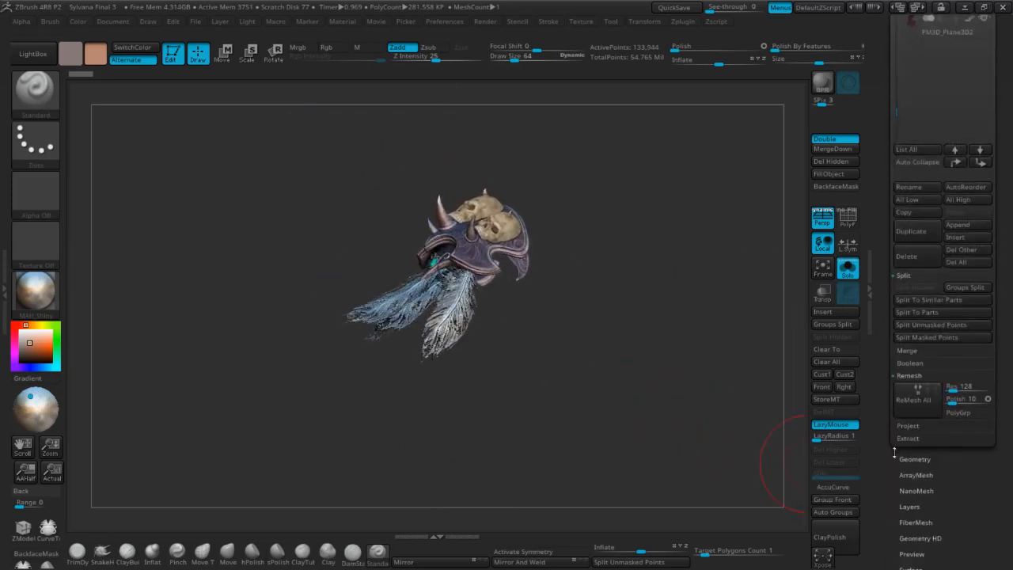
scroll(889, 457, "down", 3)
Examine the shoulder armor's wireframe and polygroups around the skulls and horns, and return to the plain painted display.
mouse_move(522, 333)
left_mouse_down()
mouse_move(537, 361)
mouse_move(531, 332)
left_mouse_up()
key("shift+f")
left_click_drag(469, 200, 475, 419, "alt")
mouse_move(280, 211)
left_mouse_down()
mouse_move(283, 242)
mouse_move(309, 271)
left_mouse_up()
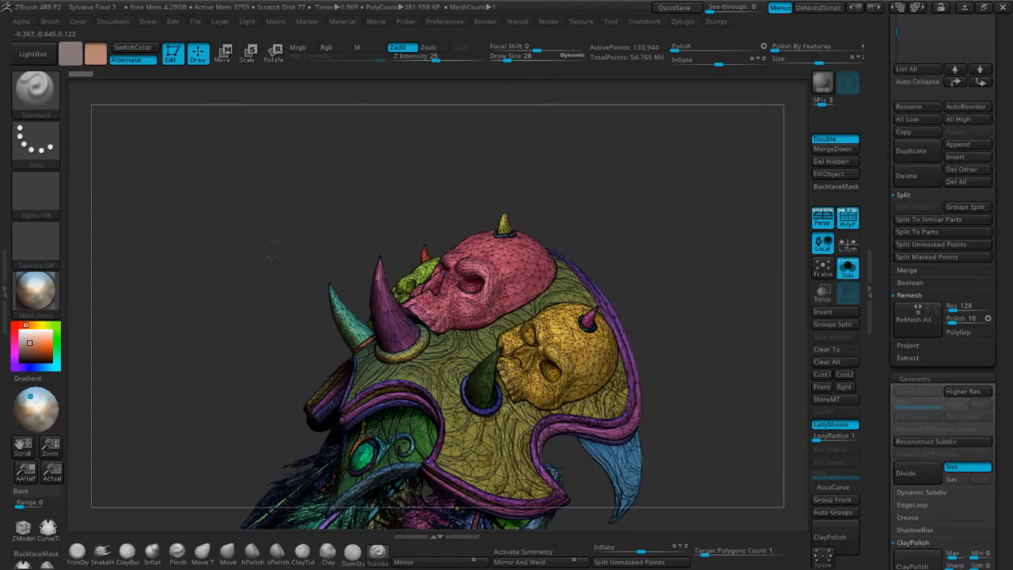
left_click_drag(273, 253, 280, 111, "alt")
left_click_drag(273, 188, 276, 194)
key("shift+f")
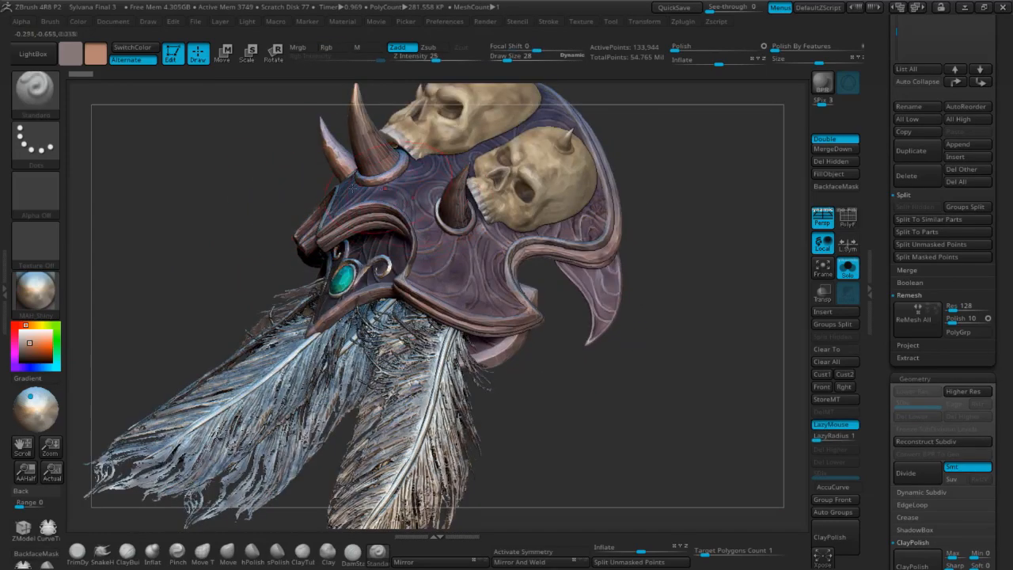
Open the Decimation Master options for the shoulder armor.
left_click_drag(205, 208, 315, 184)
left_click(685, 24)
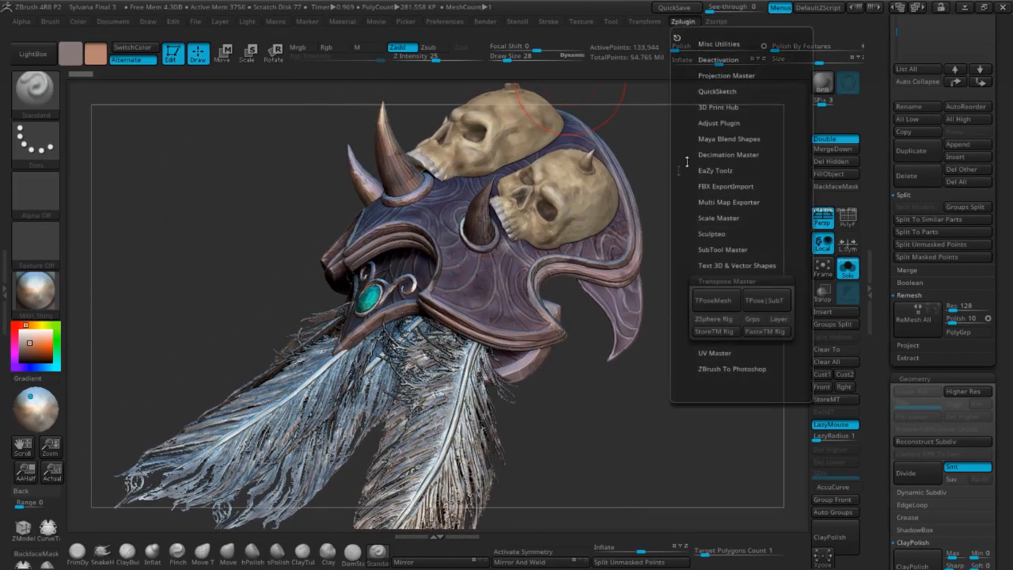
left_click(712, 155)
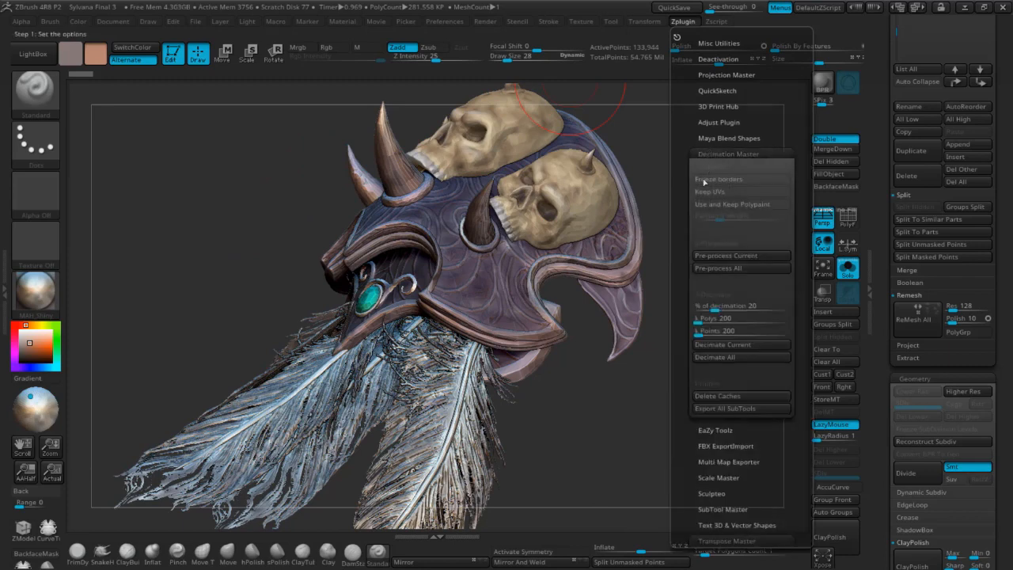
Examine the isolated shoulder armor's skulls, plates and feathers from several angles and distances.
mouse_move(264, 221)
left_mouse_down()
mouse_move(242, 199)
mouse_move(420, 145)
left_mouse_up()
left_click_drag(270, 227, 434, 262)
mouse_move(362, 228)
left_mouse_down("alt")
mouse_move(297, 192)
mouse_move(277, 200)
left_mouse_up("alt")
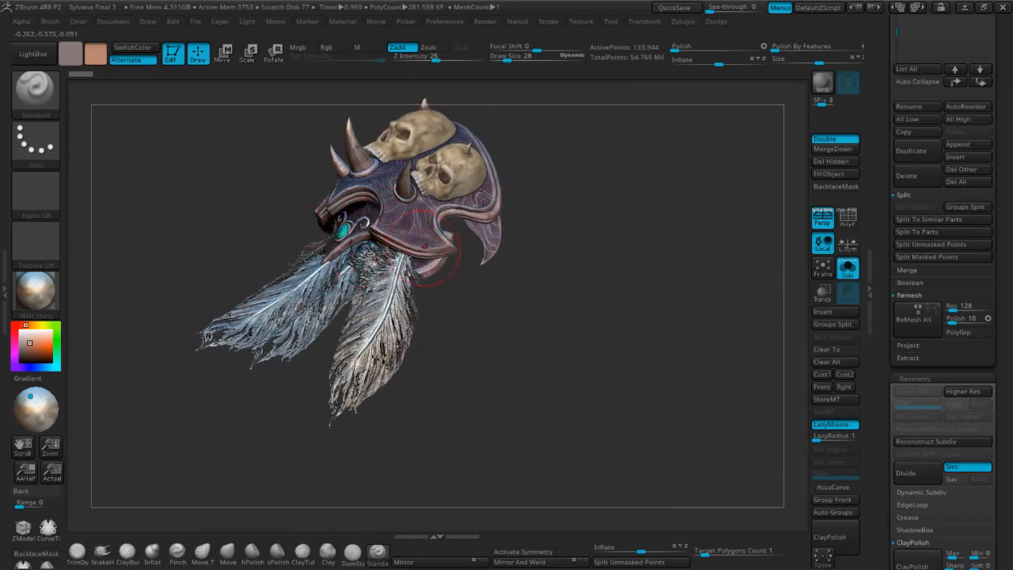
mouse_move(488, 260)
left_mouse_down()
mouse_move(525, 277)
mouse_move(525, 260)
mouse_move(560, 264)
mouse_move(498, 255)
left_mouse_up()
left_click_drag(253, 224, 276, 207)
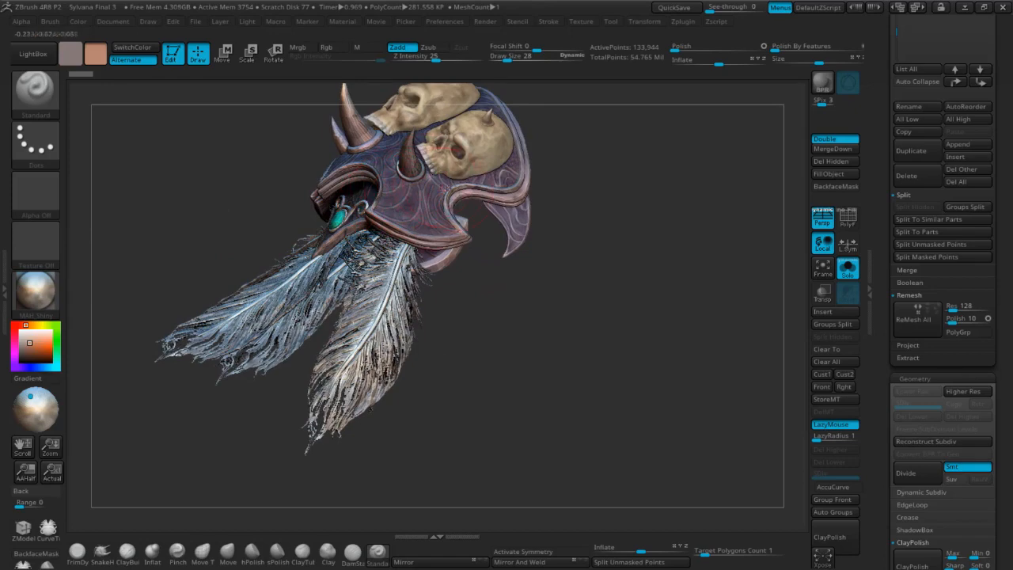
left_click_drag(583, 205, 585, 234)
left_click_drag(262, 215, 317, 208)
left_click_drag(578, 267, 598, 296)
left_click_drag(597, 296, 518, 186, "alt")
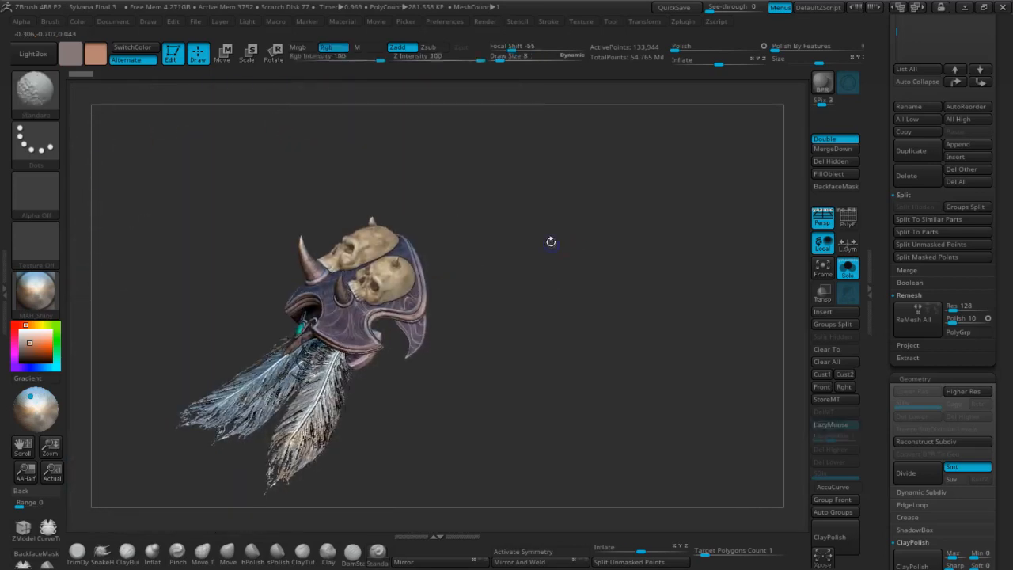
left_click_drag(549, 240, 651, 231)
End the isolation, hide the shoulder armor subtool and select the cape subtool PM3D_Plane3D2.
left_click_drag(878, 142, 874, 269)
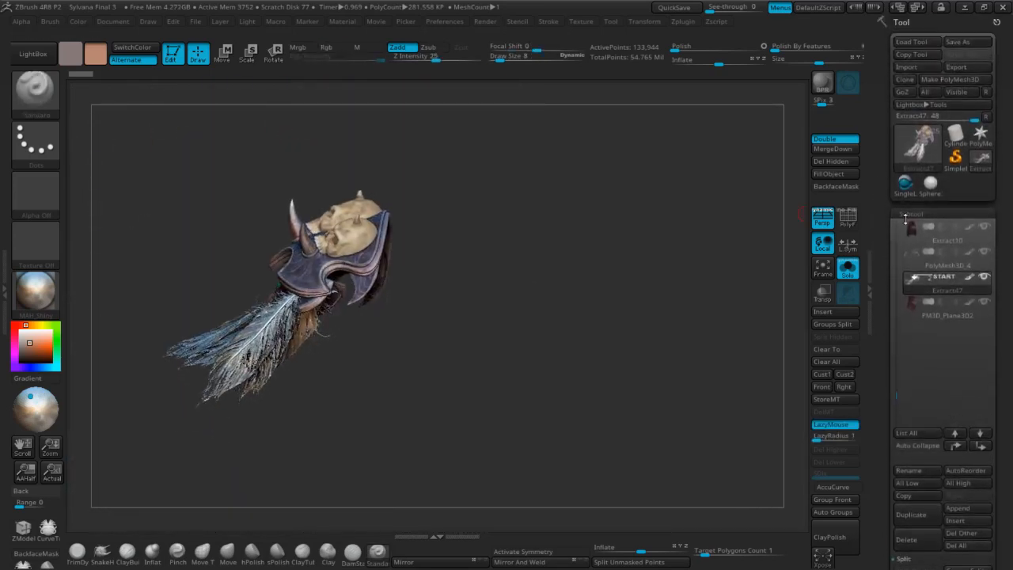
left_click(848, 268)
left_click_drag(583, 178, 549, 151, "alt")
left_click_drag(253, 286, 300, 246, "alt")
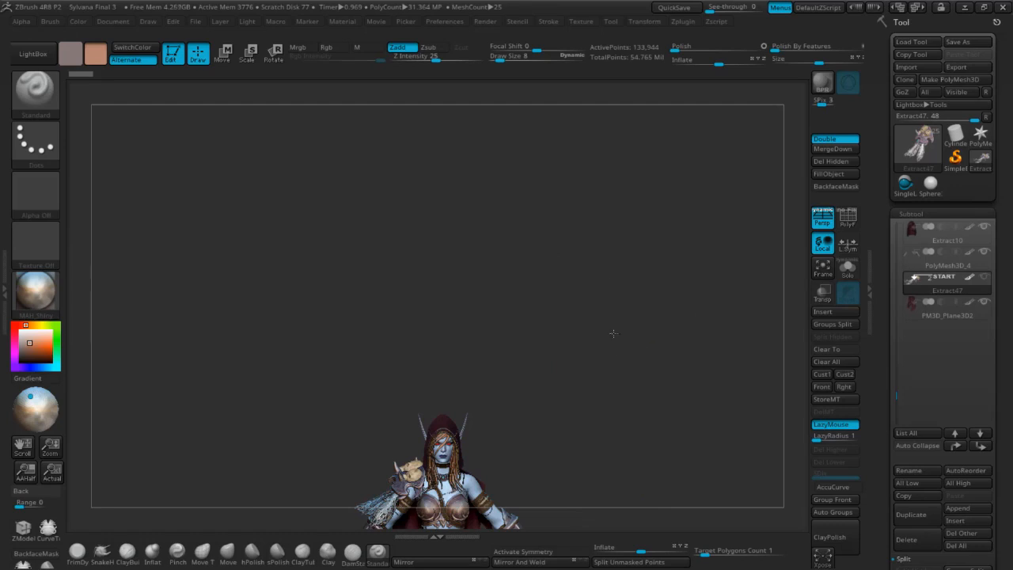
left_click_drag(613, 334, 611, 211, "alt")
left_click(484, 380, "alt")
left_click_drag(384, 269, 432, 246, "alt")
mouse_move(345, 229)
left_mouse_down()
mouse_move(373, 233)
mouse_move(349, 231)
left_mouse_up()
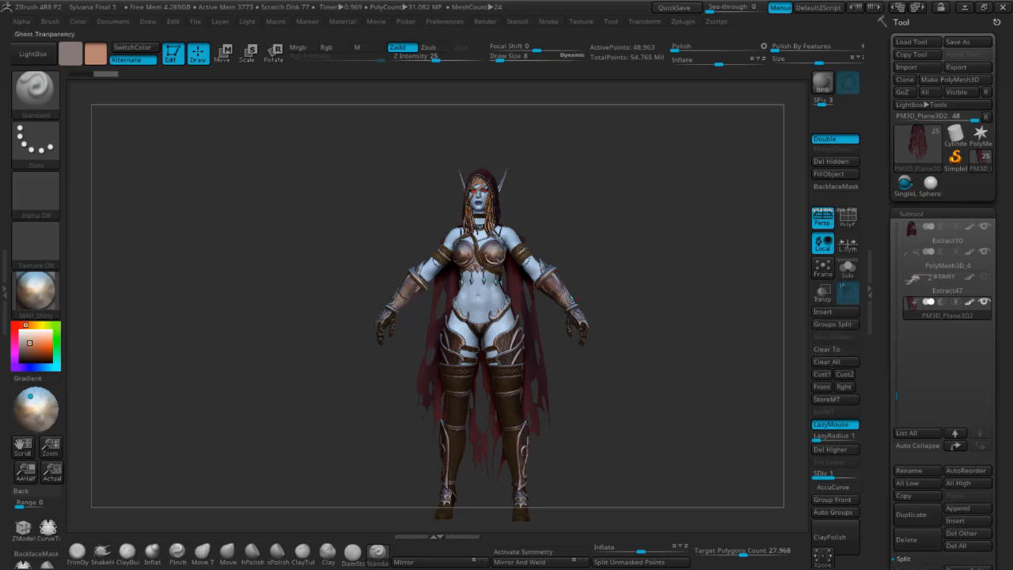
Isolate the tattered cape and inspect its wireframe up close.
left_click(847, 273)
key("shift+f")
left_click_drag(366, 295, 237, 214)
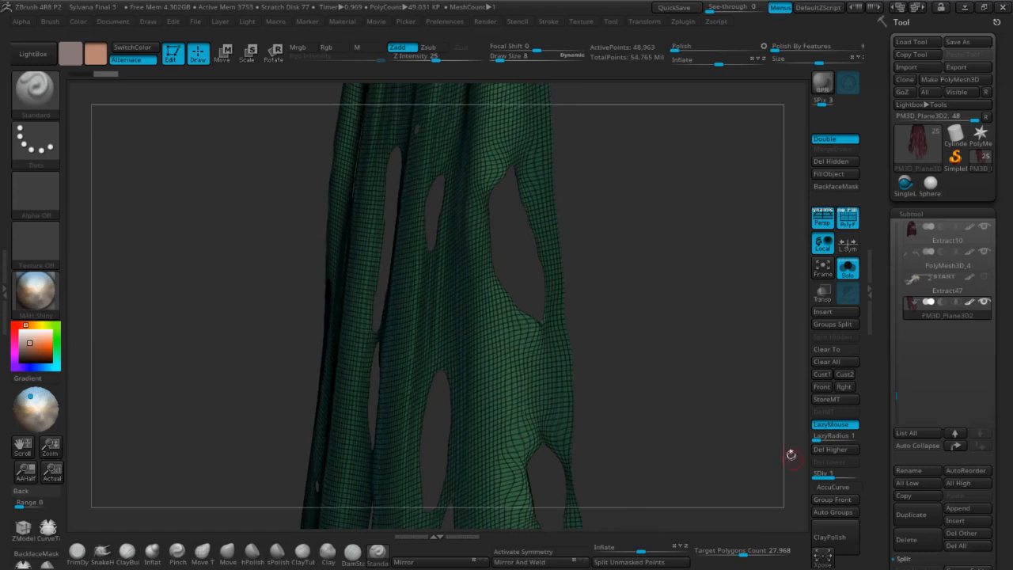
left_click_drag(760, 230, 815, 127)
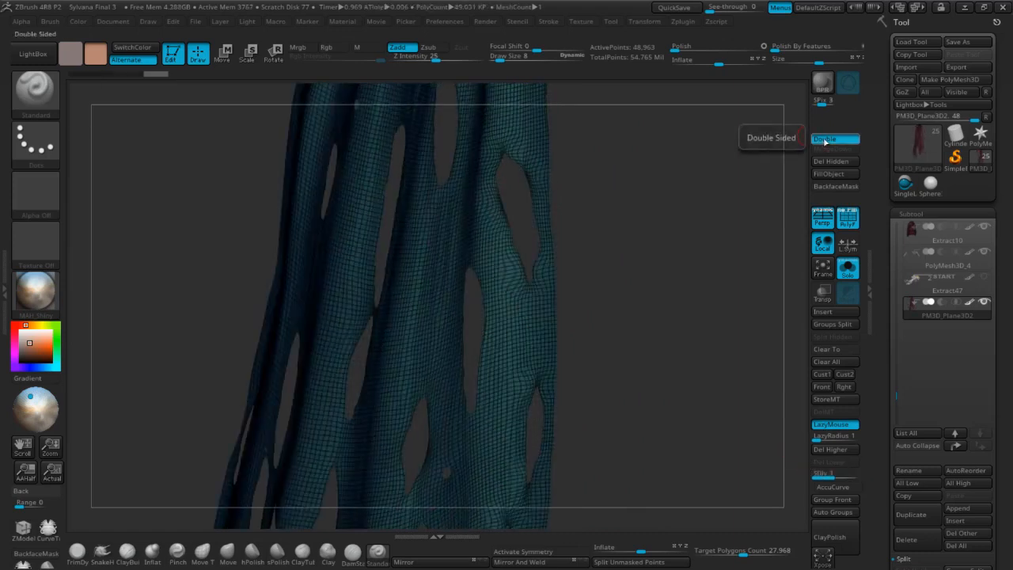
Turn off the cape's double-sided display and isolate one side's polygroup to view it from different angles.
left_click(825, 140)
left_click_drag(530, 205, 747, 208)
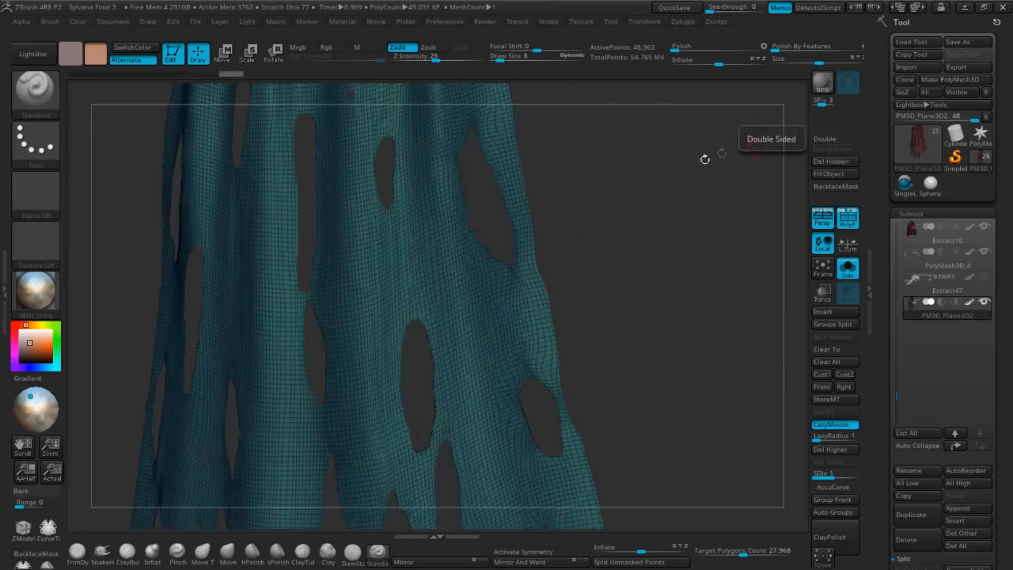
left_click_drag(705, 159, 445, 308)
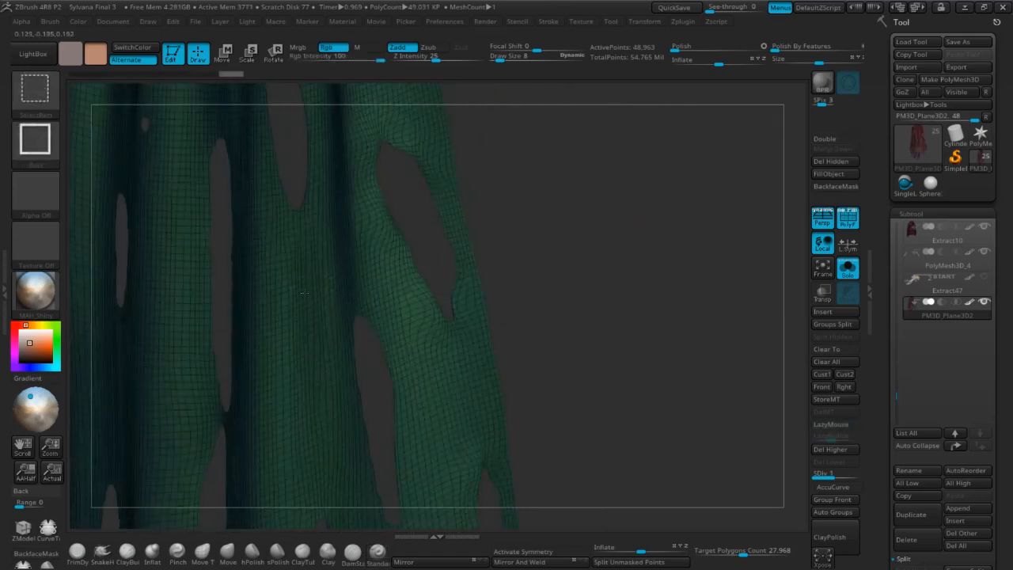
left_click(306, 293, "ctrl+shift")
left_click_drag(538, 267, 567, 255)
left_click_drag(497, 208, 267, 282)
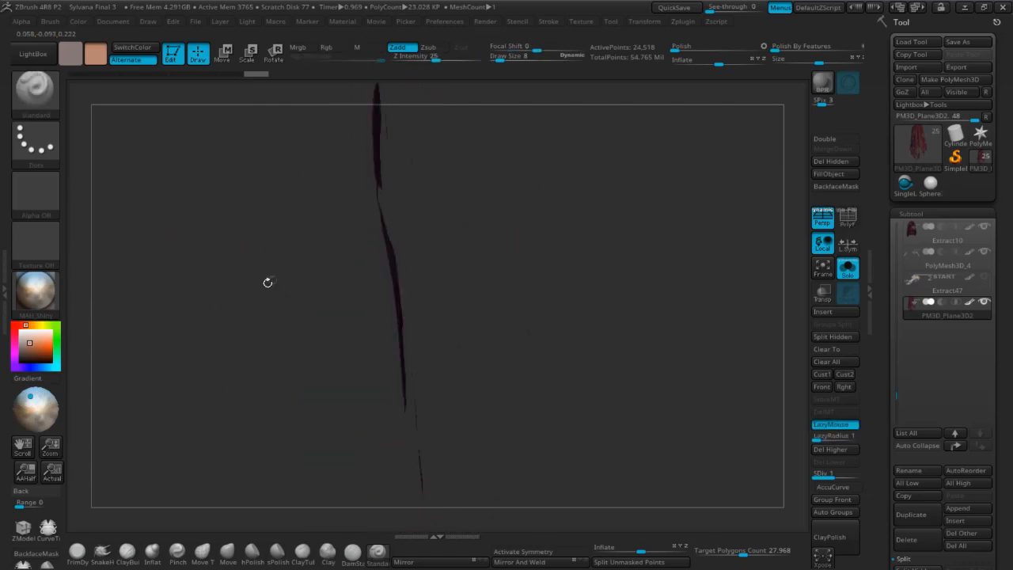
Turn the double-sided display back on and unhide the rest of the cape.
left_click(827, 142)
left_click_drag(712, 186, 578, 248)
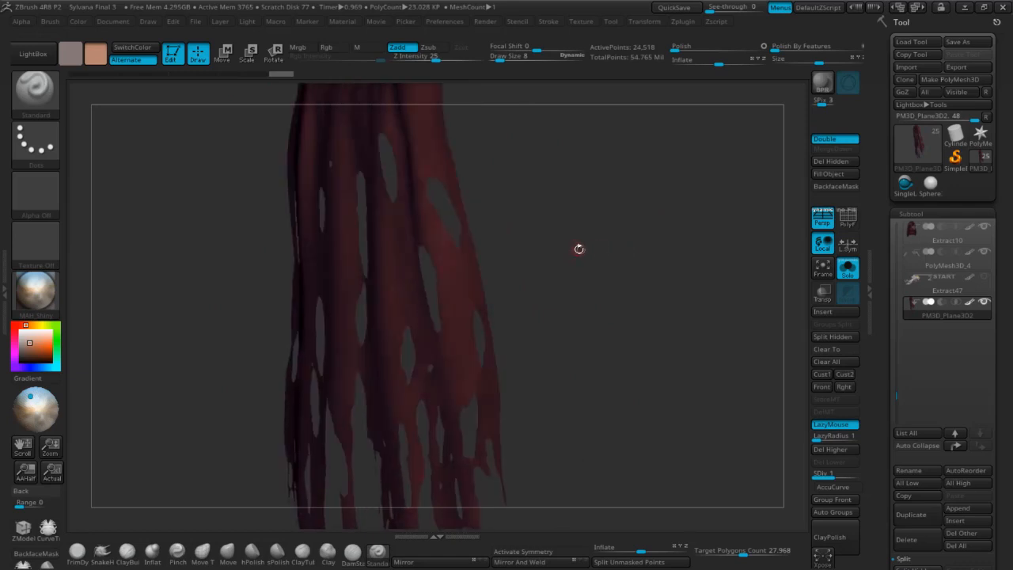
key("ctrl+shift")
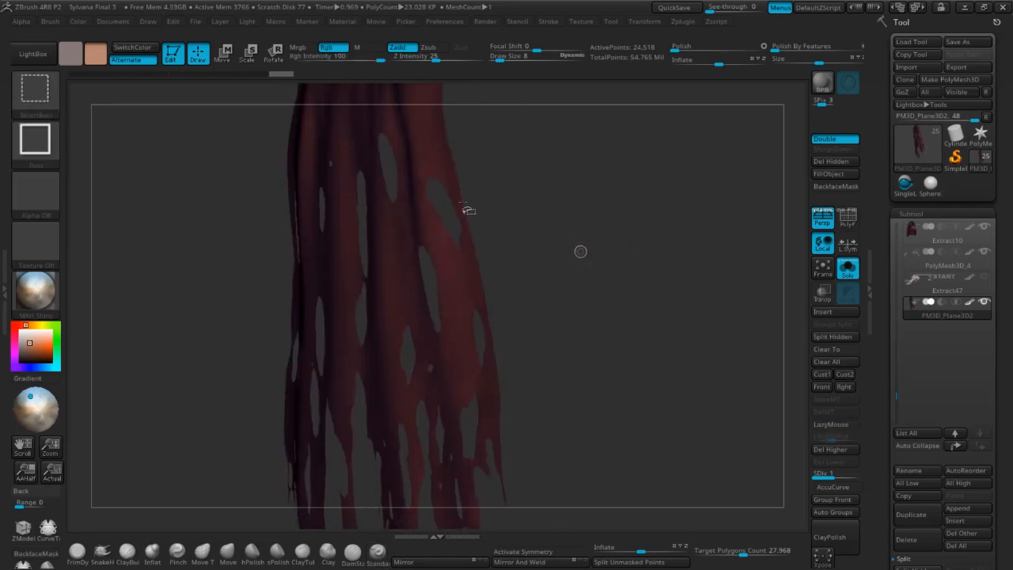
left_click(597, 275, "ctrl+shift")
mouse_move(567, 251)
left_mouse_down()
mouse_move(665, 241)
mouse_move(724, 222)
left_mouse_up()
Turn off double-sided display for the cape and re-enable Double in its Display Properties.
left_click(833, 141)
left_click_drag(879, 249, 877, 201)
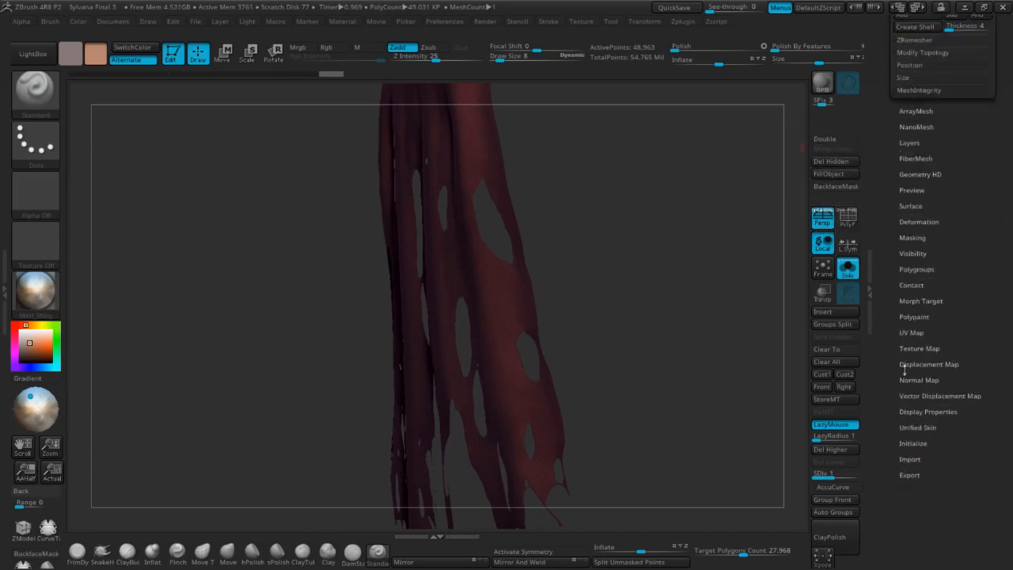
left_click(910, 412)
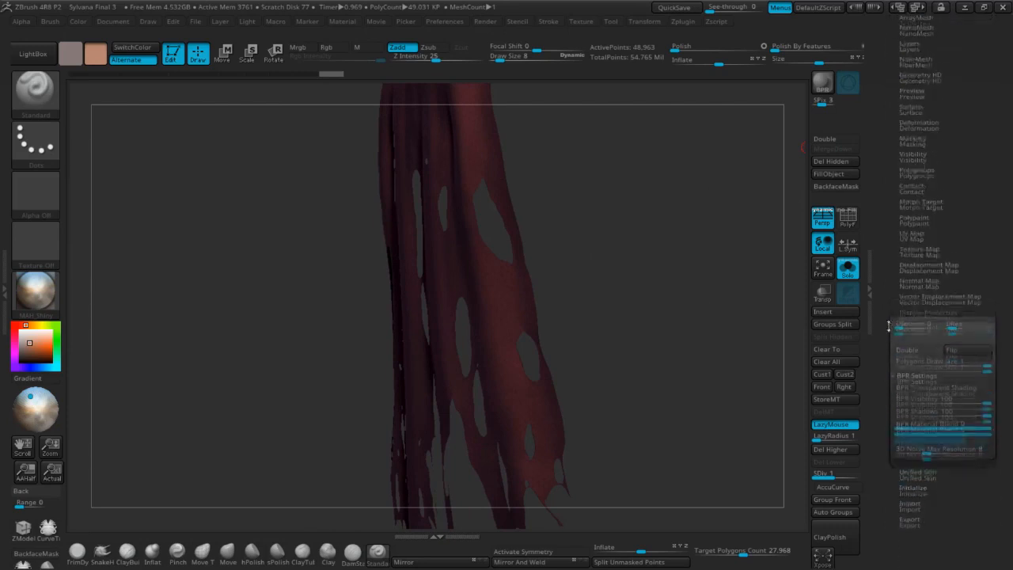
left_click(908, 345)
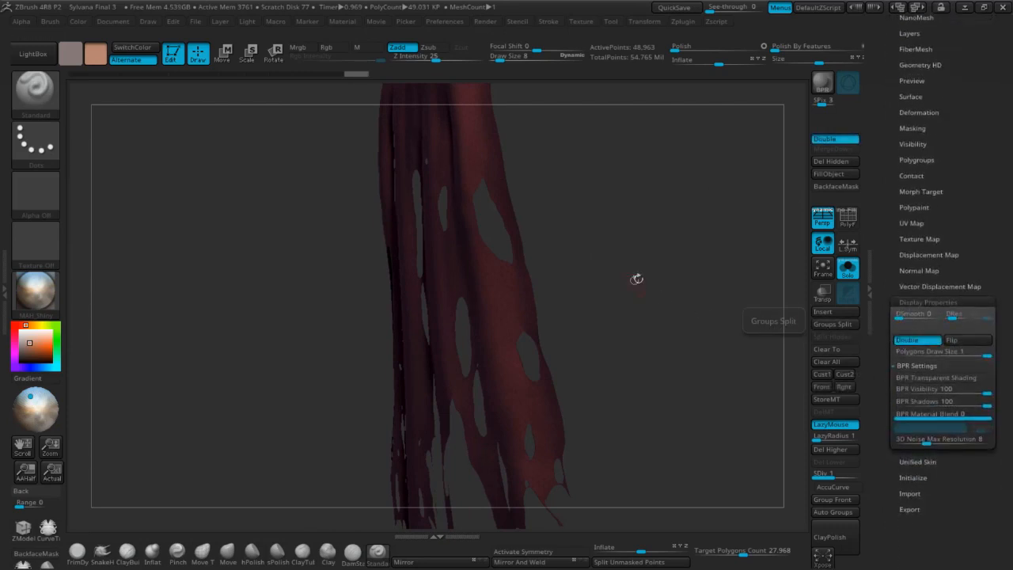
Isolate a single polygroup of the cape and check it from front and back with double-sided display off.
left_click_drag(633, 280, 626, 273)
key("ctrl+shift")
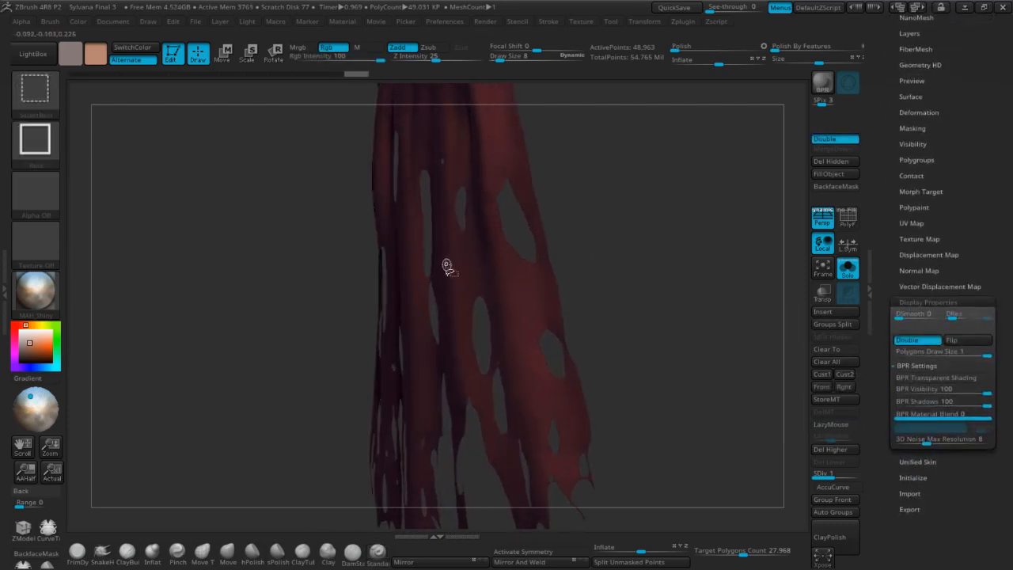
left_click(448, 265, "ctrl+shift")
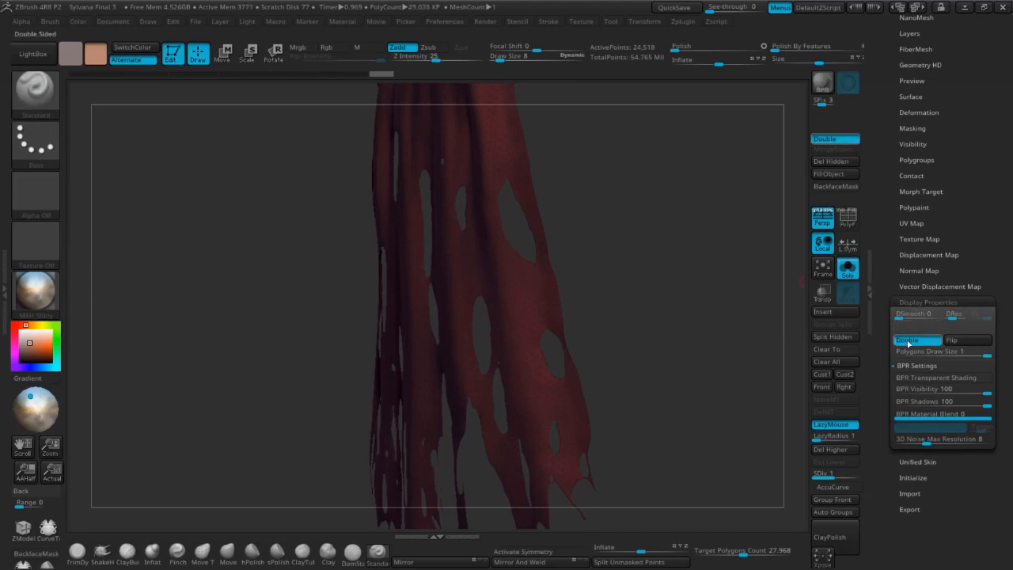
left_click(909, 342)
left_click_drag(784, 294, 630, 265)
left_click_drag(432, 278, 379, 273)
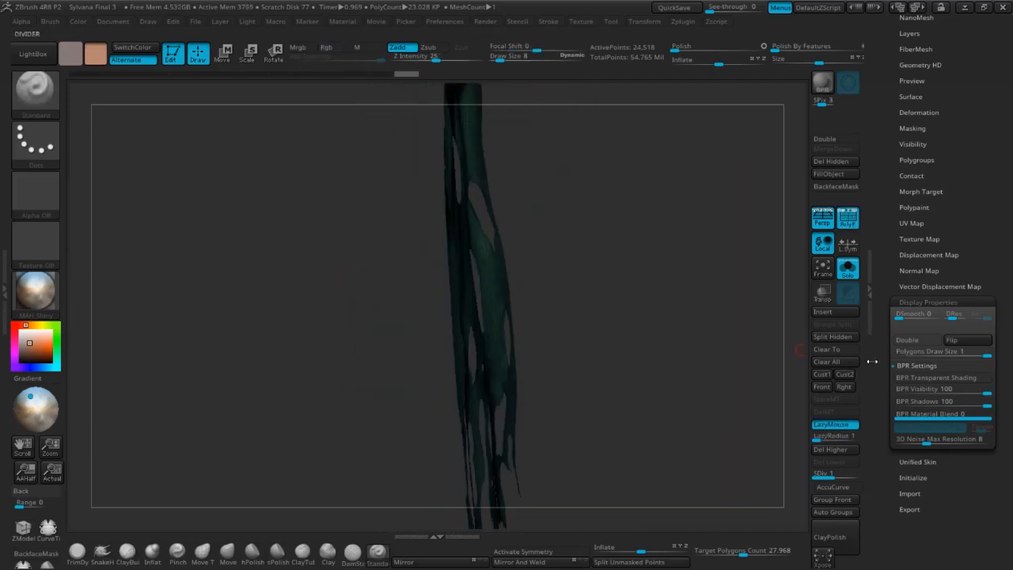
left_click(906, 342)
left_click_drag(625, 312, 670, 297)
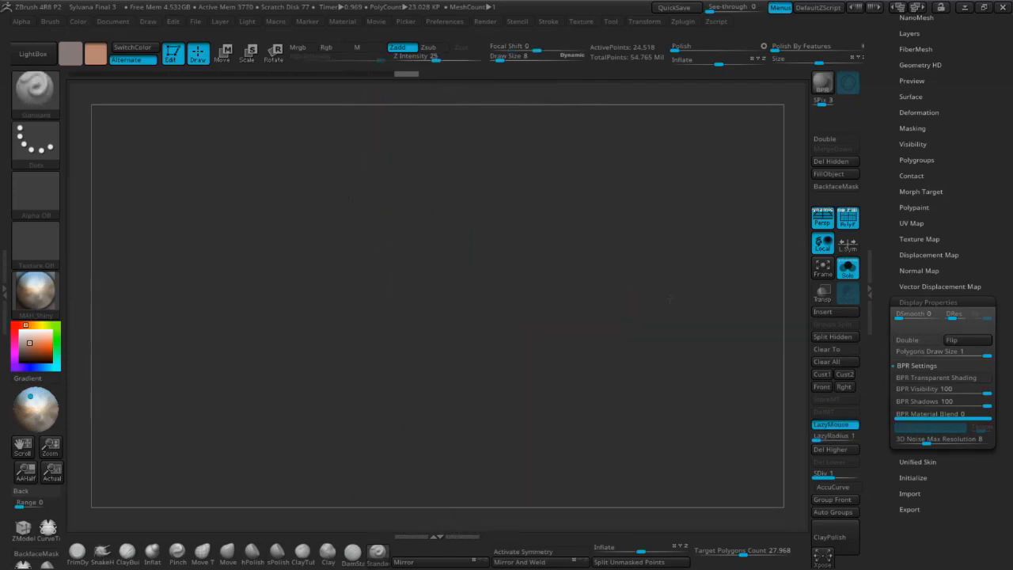
Unhide the hidden part of the cape and check both sides' polygroups.
left_click_drag(792, 442, 716, 402)
key("ctrl+shift")
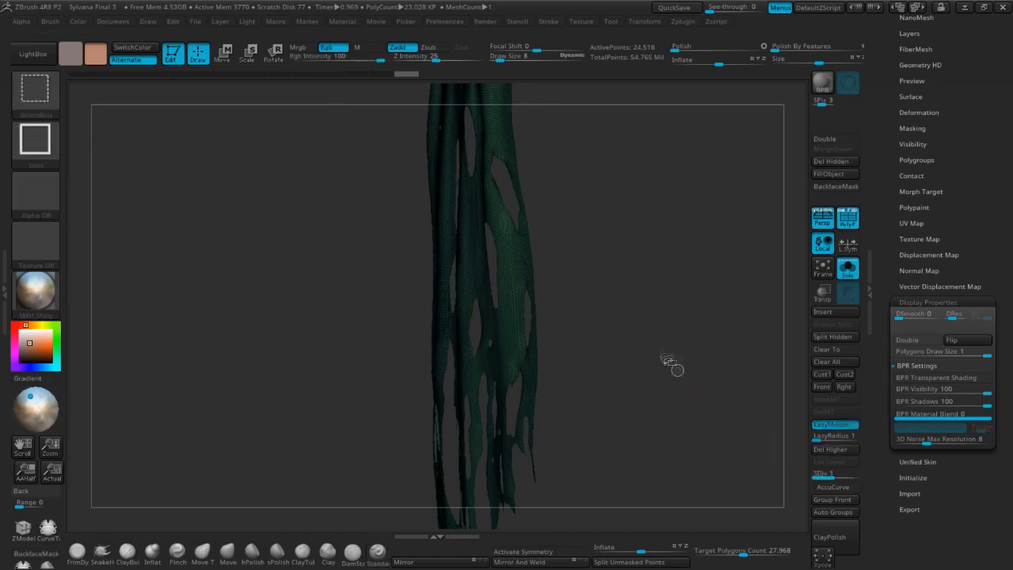
left_click_drag(641, 335, 273, 298)
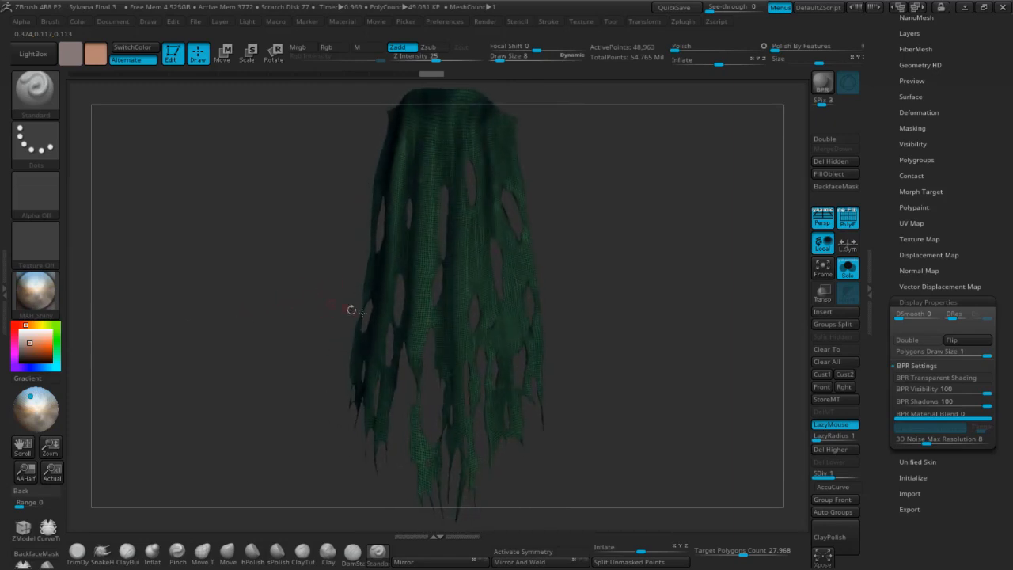
left_click_drag(702, 372, 783, 445)
Delete the cape's higher subdivision levels in its Geometry settings.
scroll(876, 326, "up", 8)
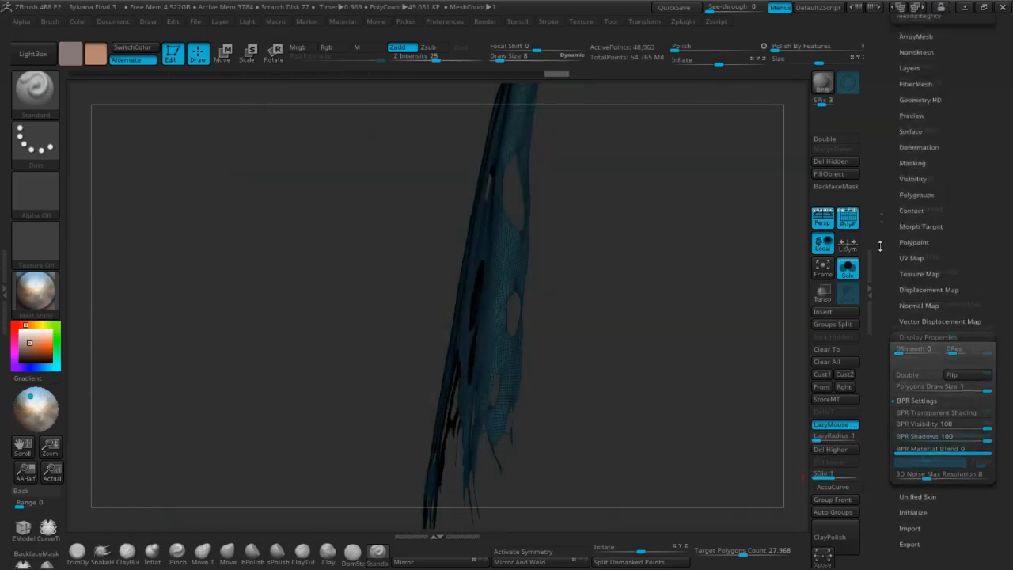
scroll(876, 325, "up", 5)
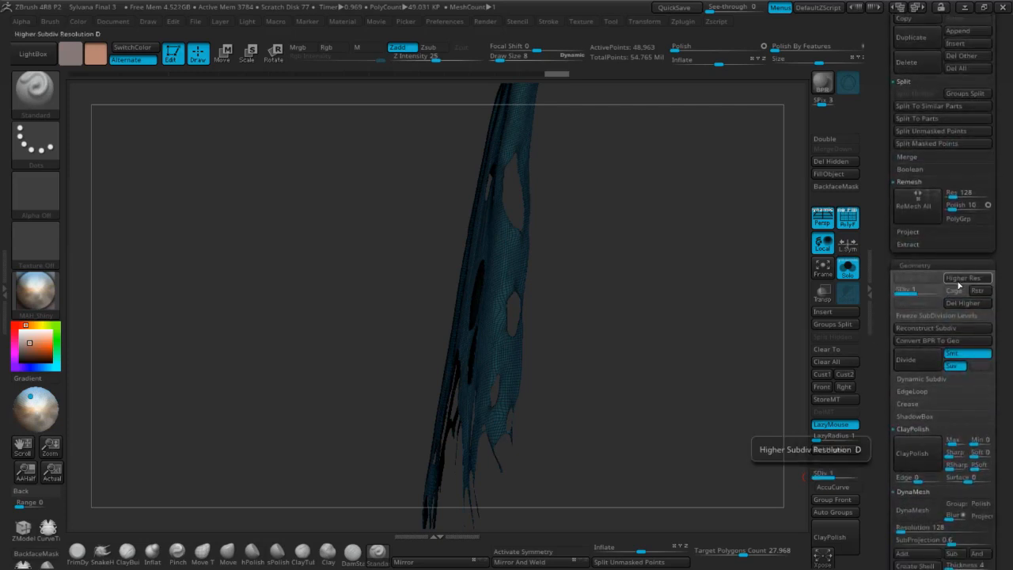
left_click(964, 279)
left_click(962, 303)
Isolate one side's polygroup of the cape, hiding the opposite side.
left_click_drag(317, 305, 373, 280)
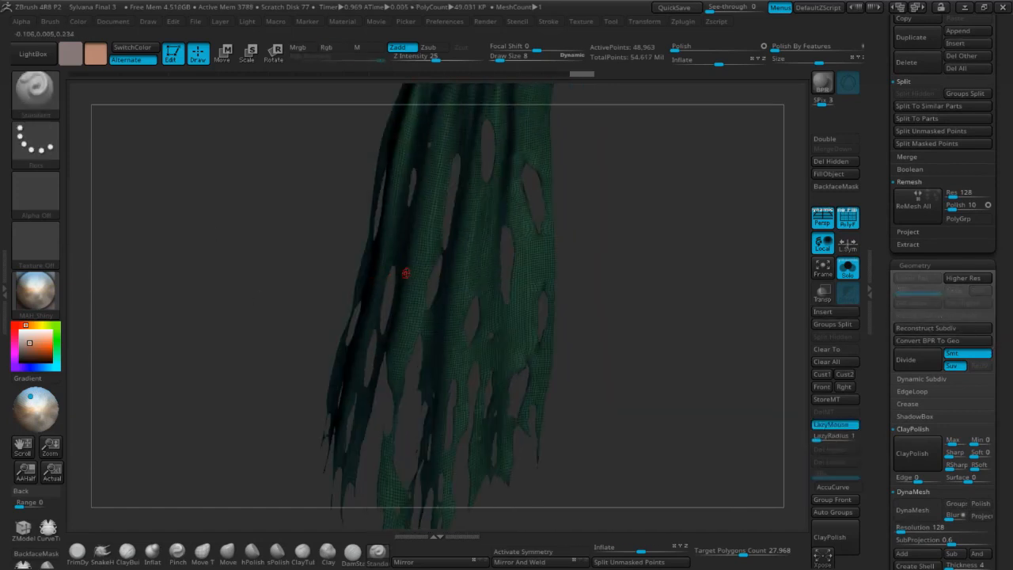
key("ctrl+shift")
left_click(411, 274, "ctrl+shift")
left_click_drag(258, 281, 294, 277)
Delete the hidden side of the cape with Del Hidden from Modify Topology.
left_click_drag(884, 312, 881, 238)
left_click_drag(884, 273, 881, 330)
left_click_drag(883, 234, 882, 285)
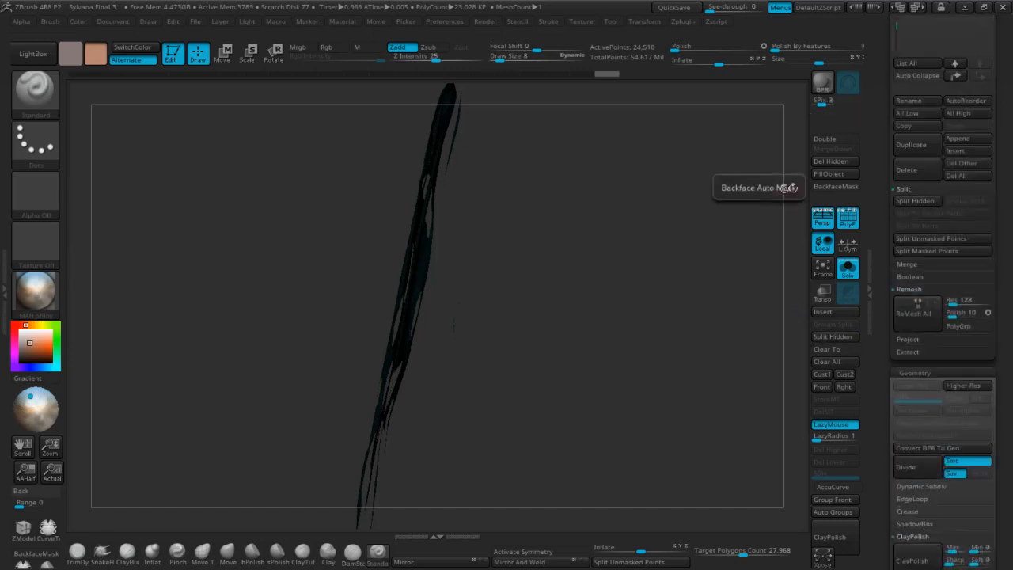
left_click_drag(882, 181, 880, 235)
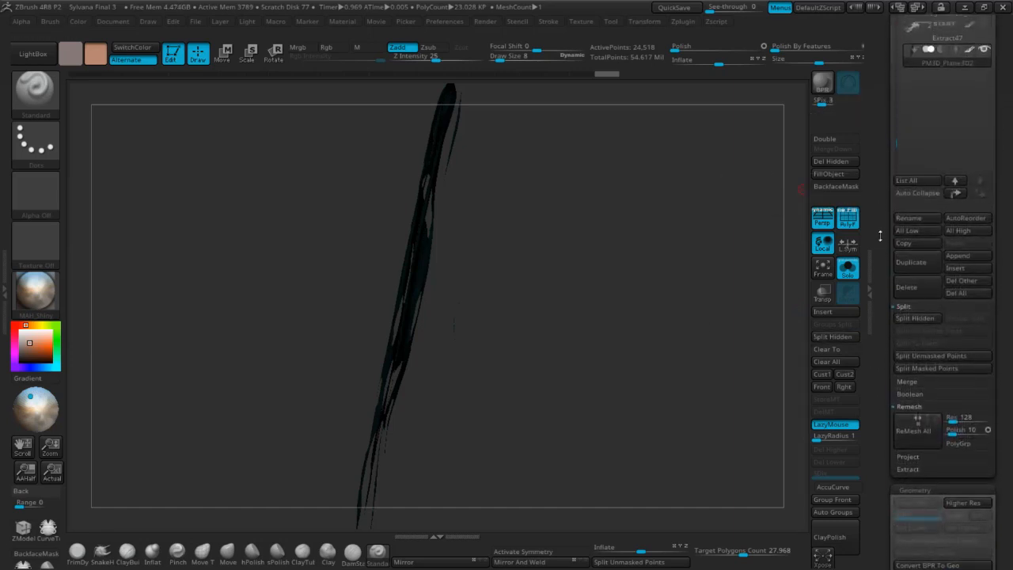
left_click_drag(885, 194, 884, 200)
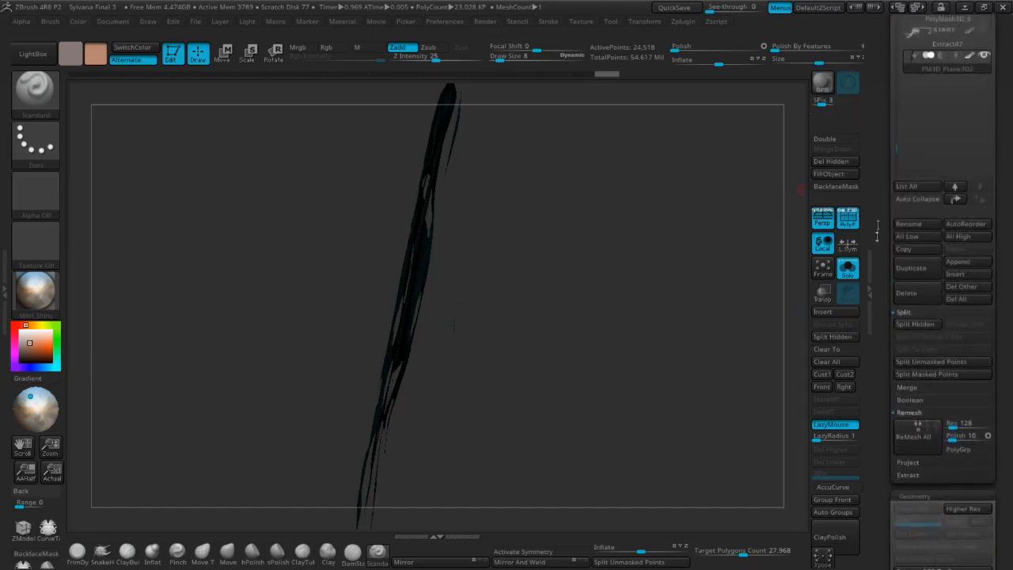
left_click(909, 325)
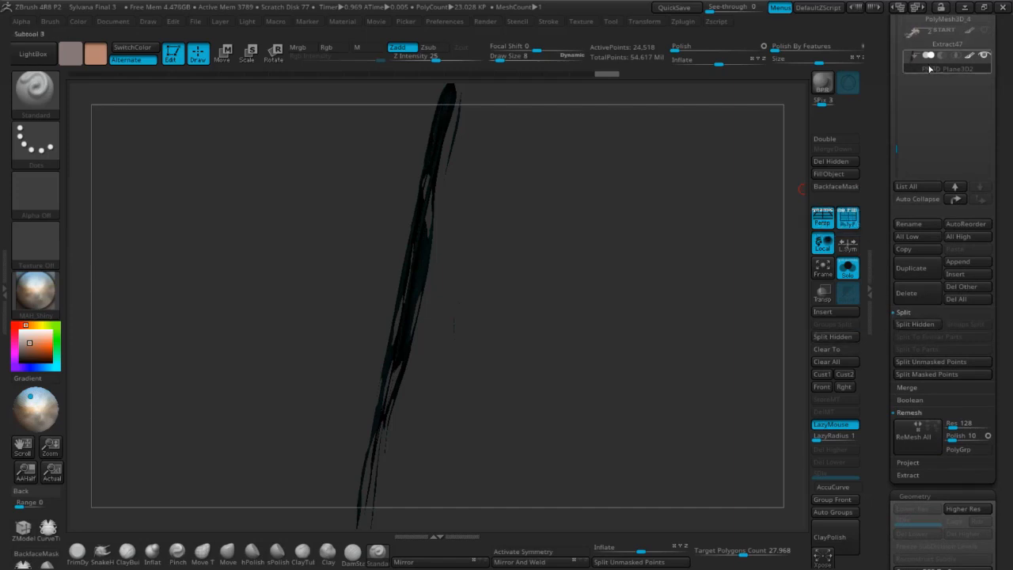
left_click_drag(448, 209, 545, 254)
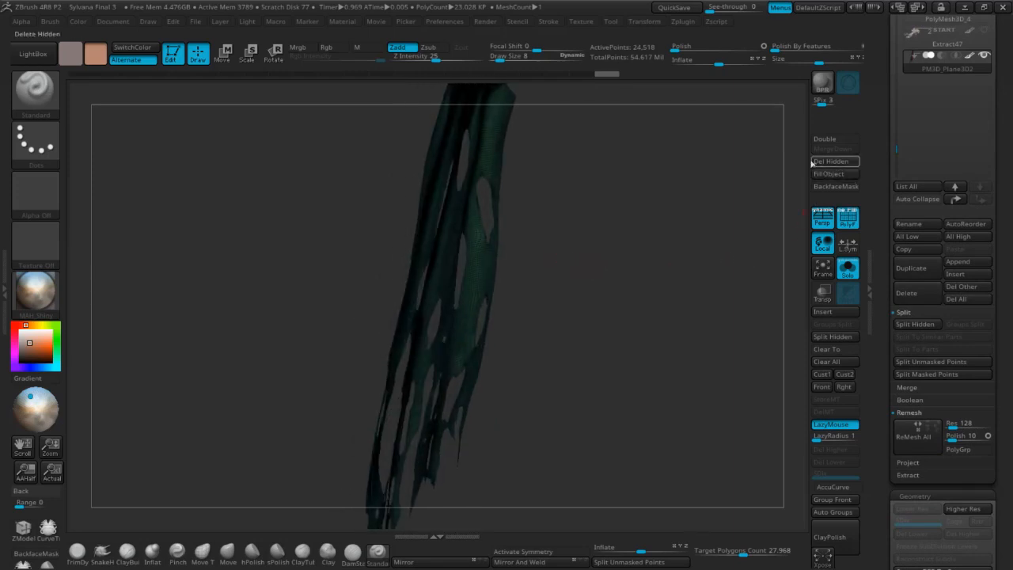
scroll(884, 250, "down", 2)
scroll(884, 250, "down", 10)
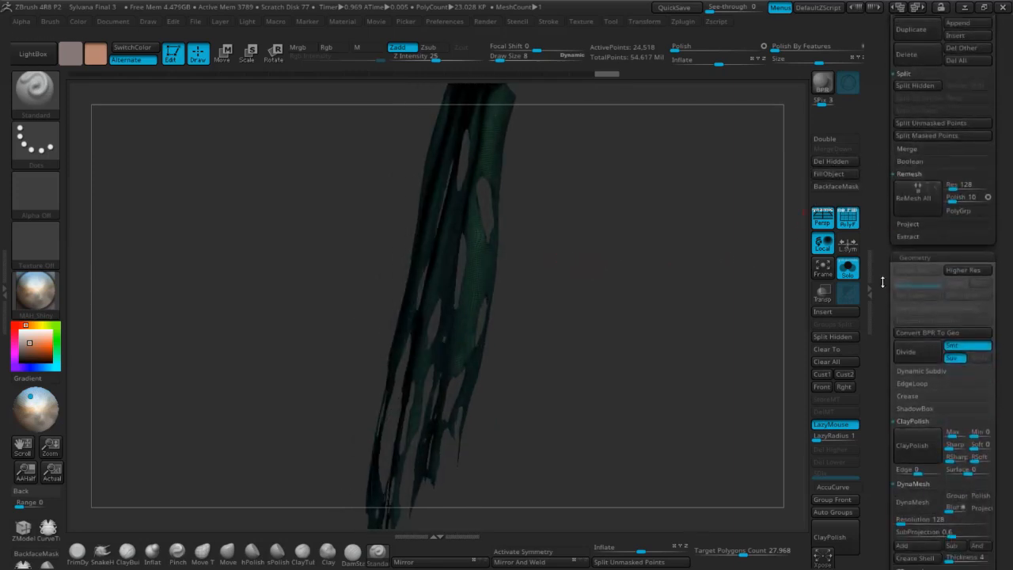
scroll(885, 298, "down", 1)
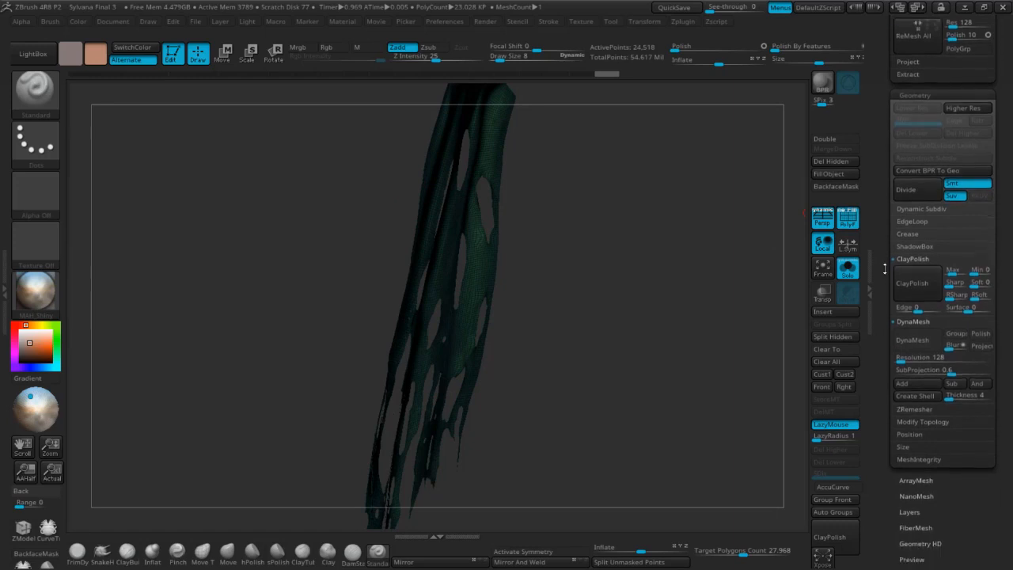
left_click(909, 425)
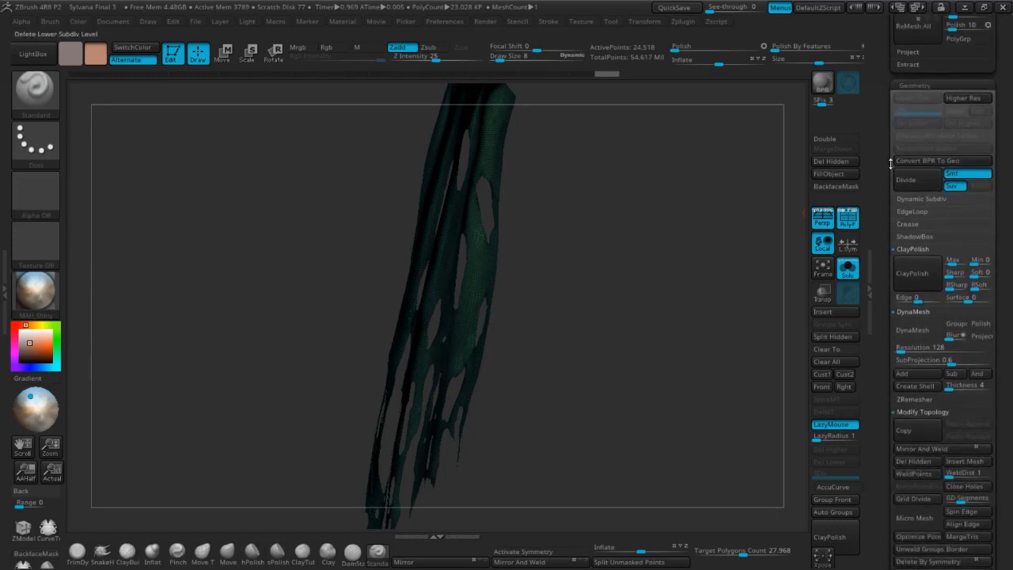
scroll(886, 323, "down", 2)
scroll(882, 310, "down", 3)
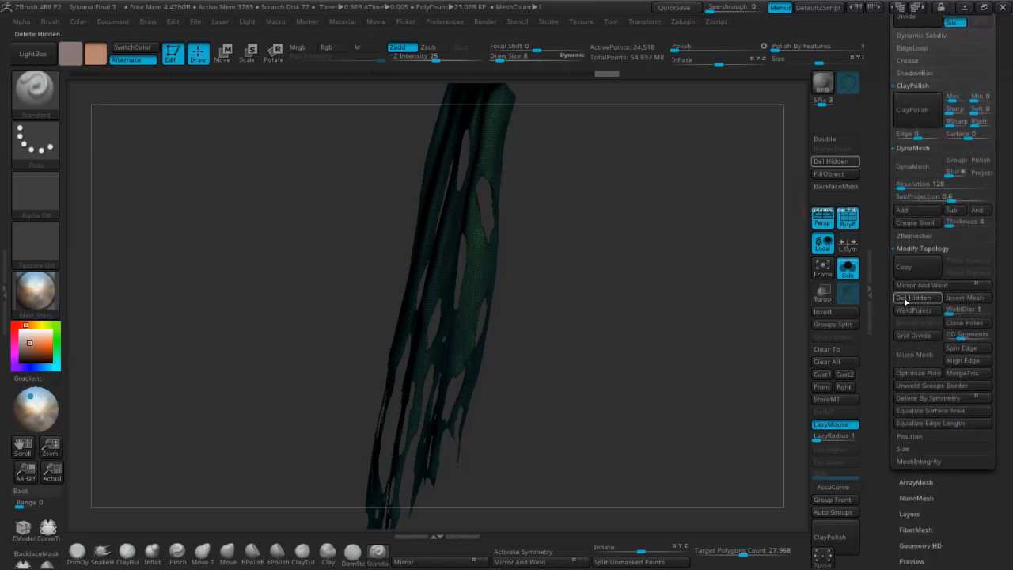
left_click_drag(621, 284, 667, 276)
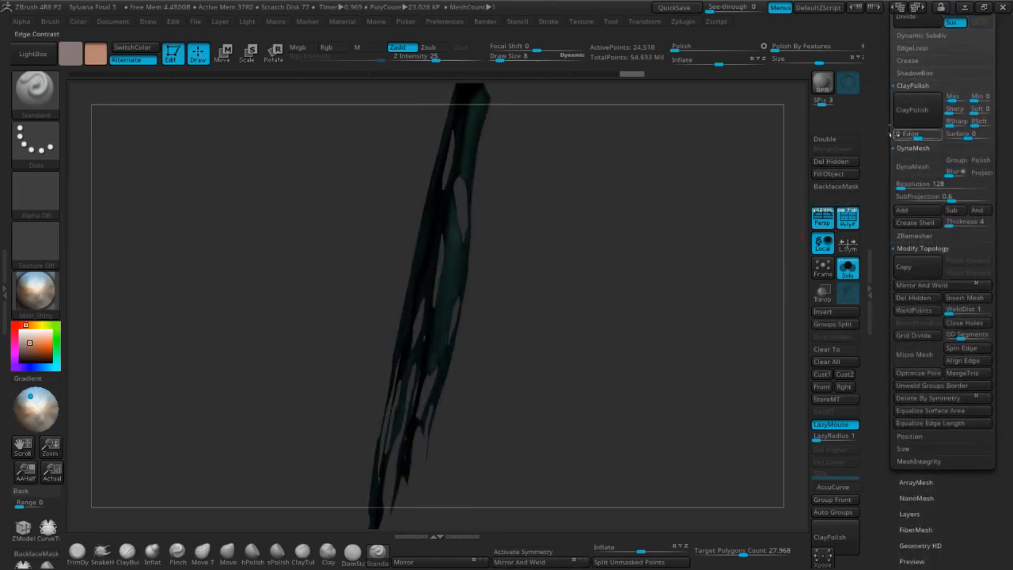
scroll(879, 294, "up", 5)
scroll(879, 294, "up", 2)
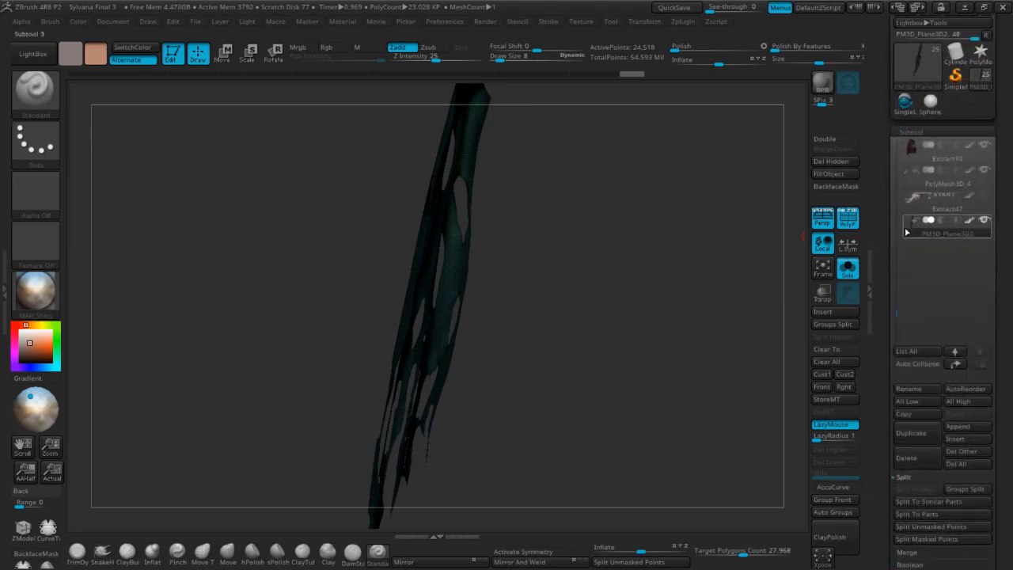
scroll(885, 378, "down", 2)
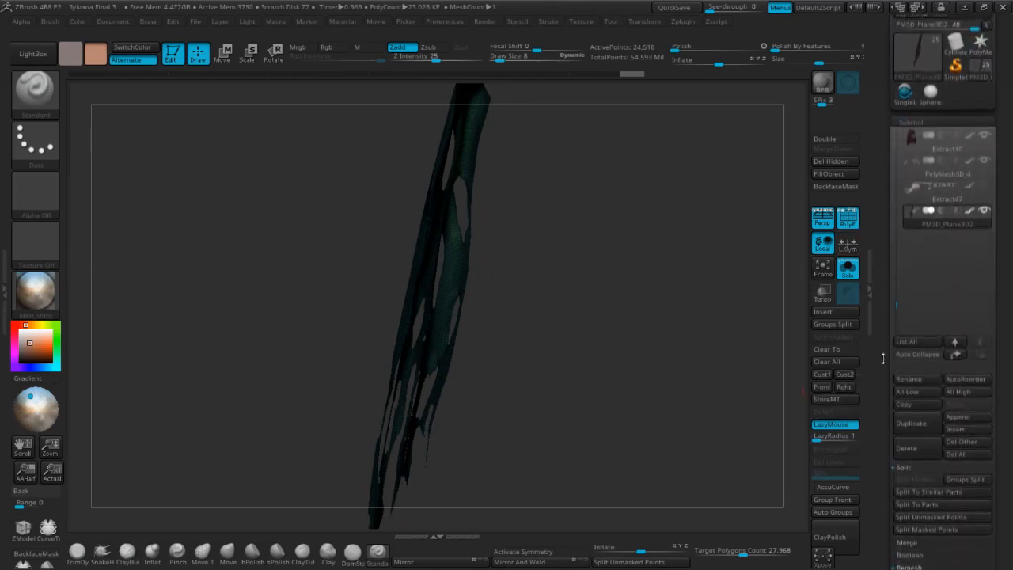
left_click_drag(883, 238, 883, 88)
left_click_drag(339, 262, 289, 256)
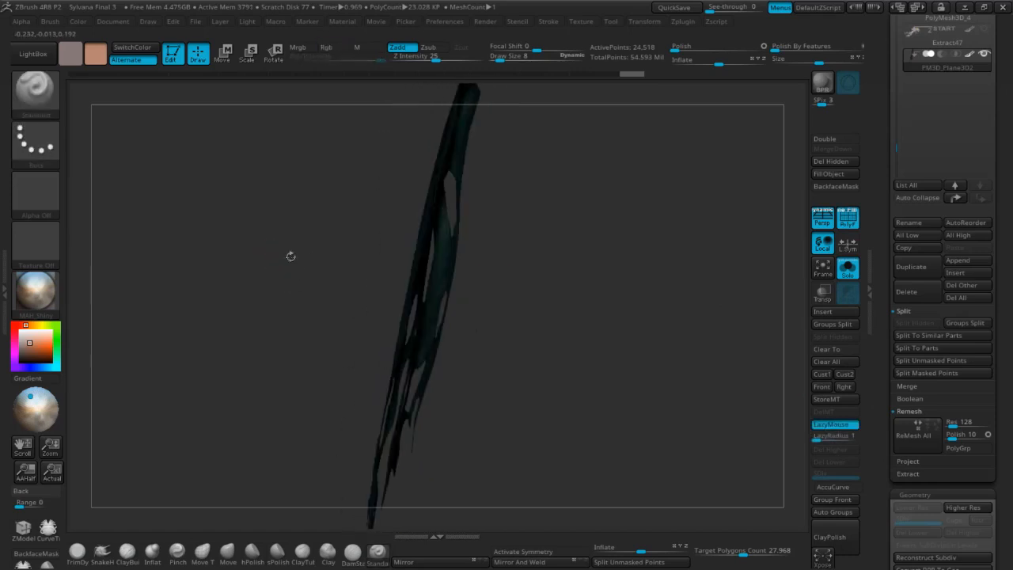
left_click_drag(883, 268, 883, 89)
Turn on double-sided display for the single-layer cape and frame it to check its visibility.
left_click_drag(682, 285, 735, 316)
left_click_drag(504, 251, 662, 326)
left_click(824, 138)
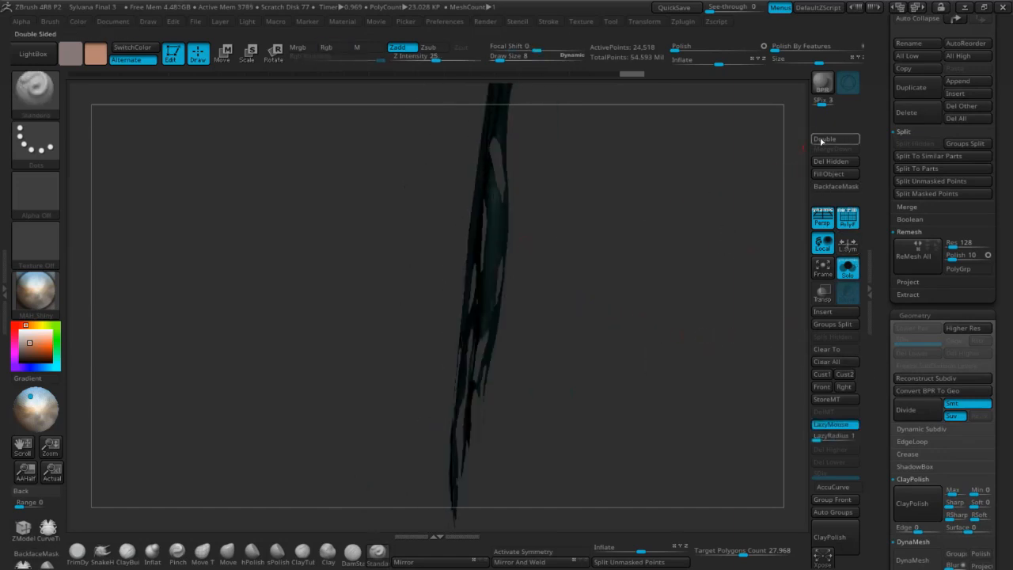
left_click_drag(788, 159, 680, 292)
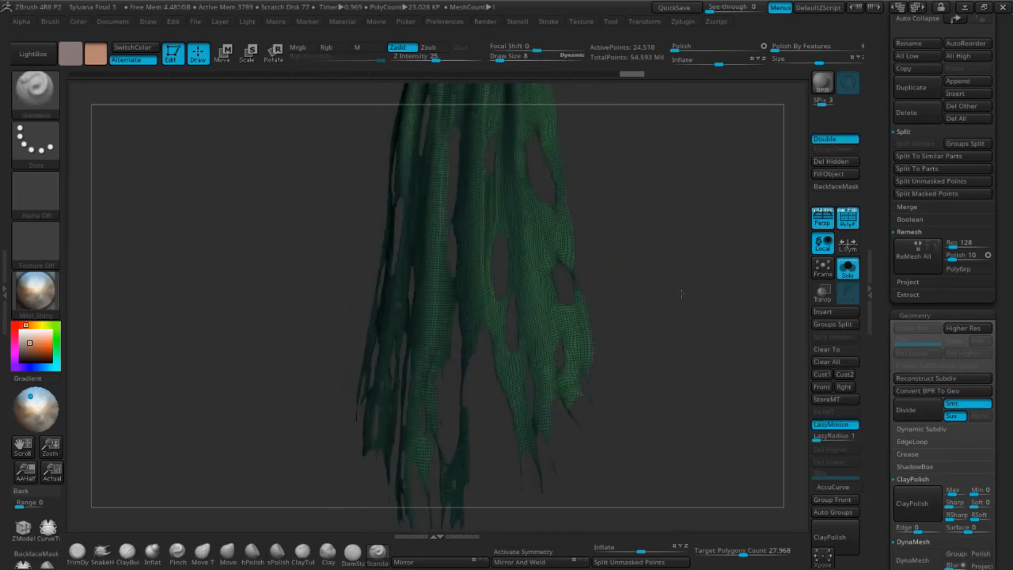
key("f")
left_click_drag(626, 272, 672, 326)
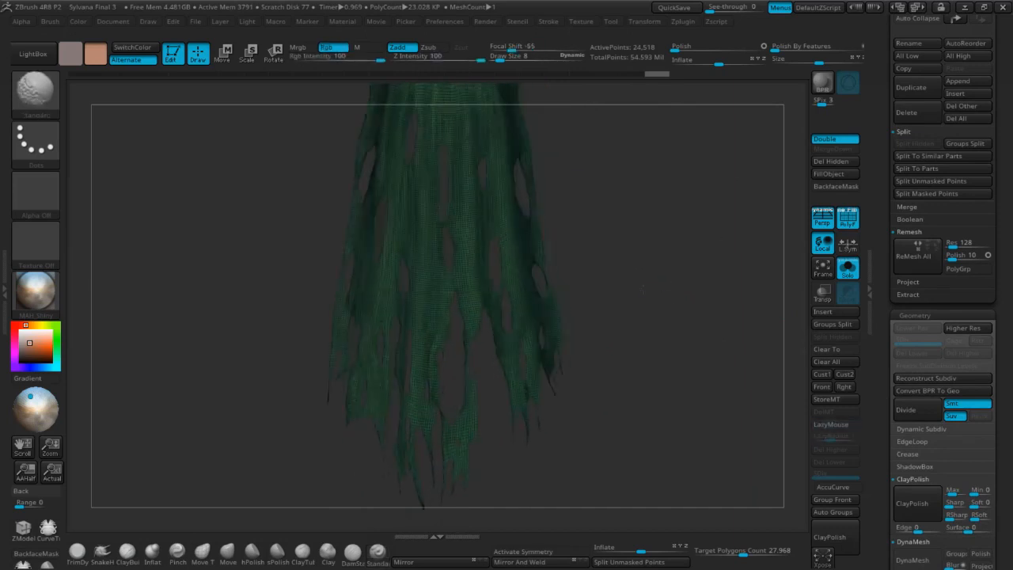
Exit Solo mode, turn off the polyframe display and frame the whole character from the front.
left_click_drag(877, 220, 876, 443)
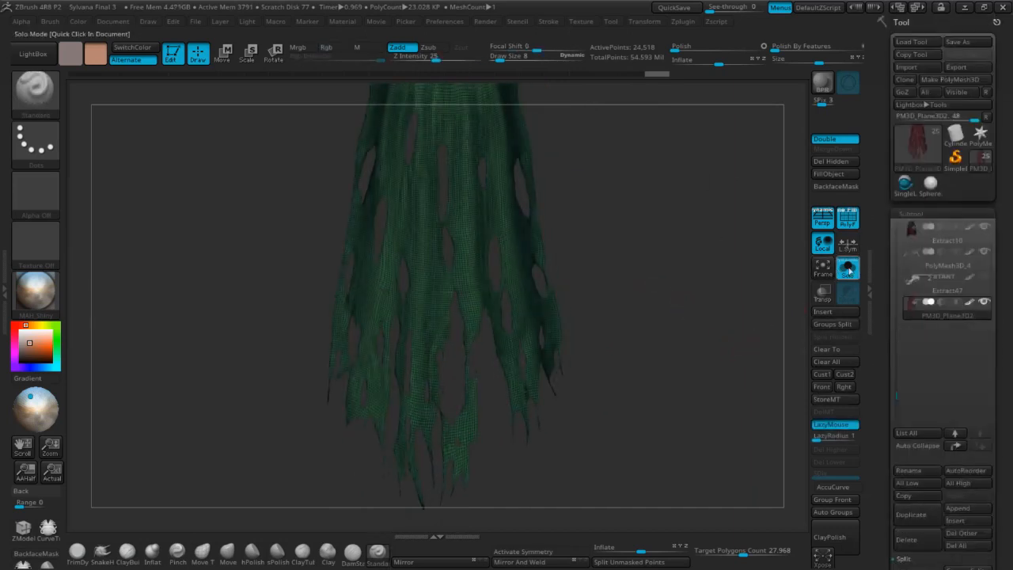
left_click(848, 270)
left_click_drag(681, 268, 595, 264)
key("shift+f")
left_click_drag(263, 198, 265, 277)
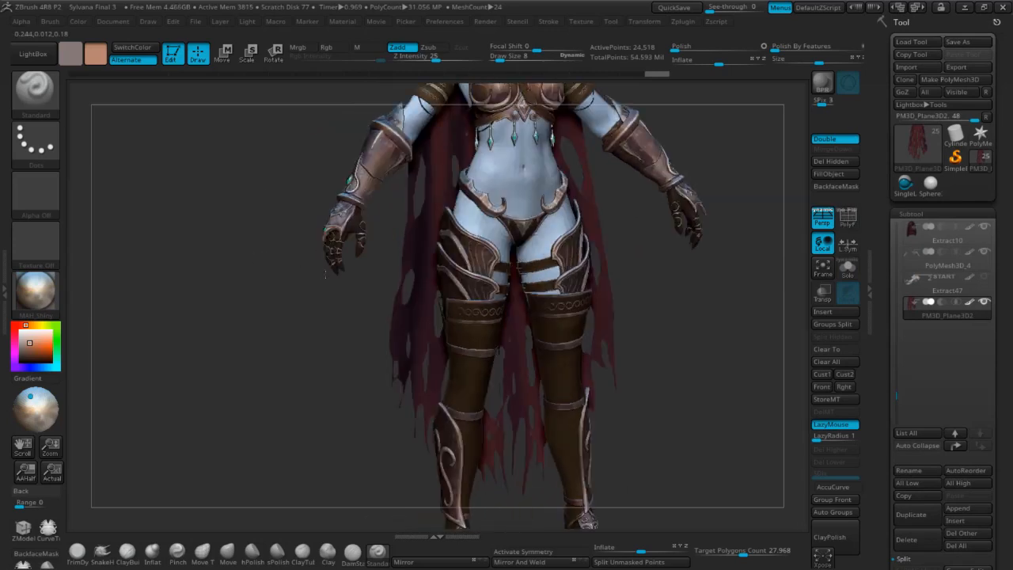
key("f")
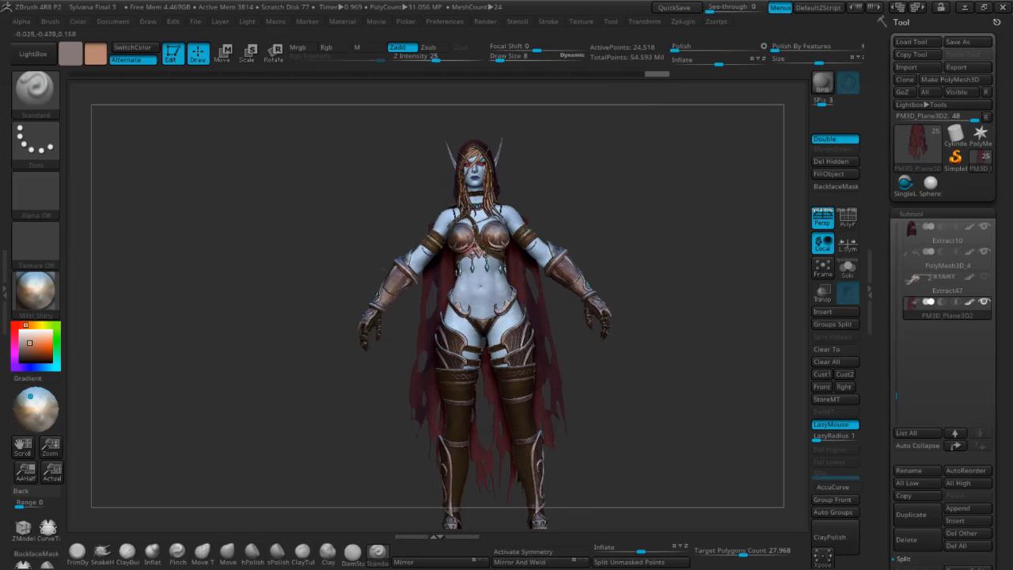
left_click_drag(354, 222, 383, 223, "shift")
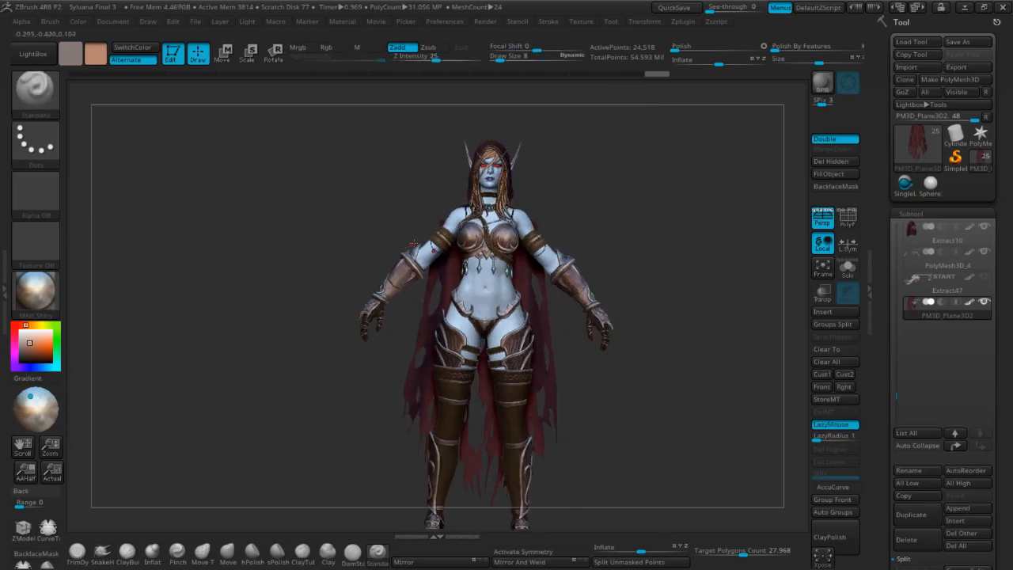
Switch to the sy1.png render in Windows Photo Viewer, browse to prev pose sylv.png and examine the character's pose from the three angles.
key("super")
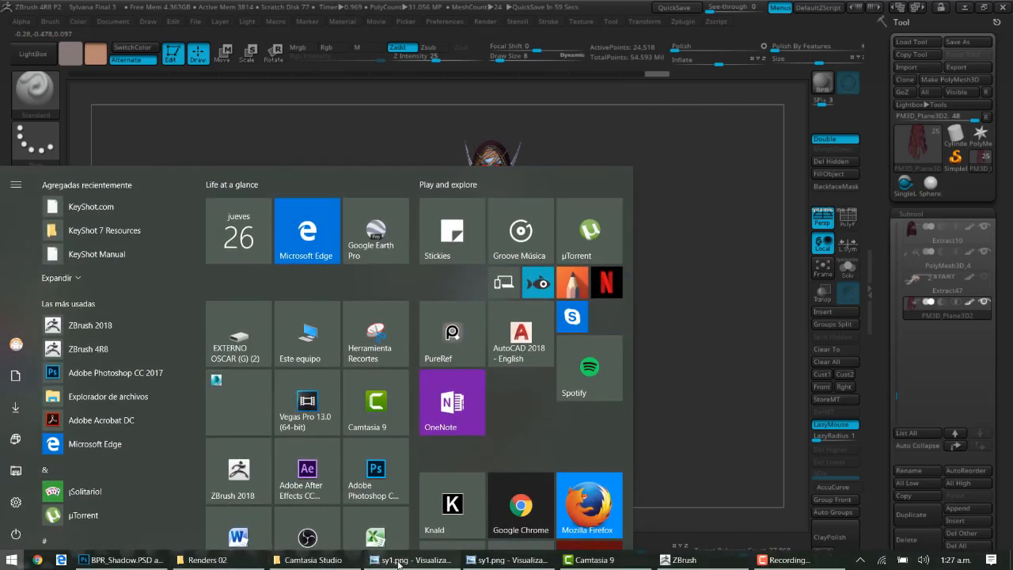
left_click(383, 557)
scroll(420, 319, "down", 2)
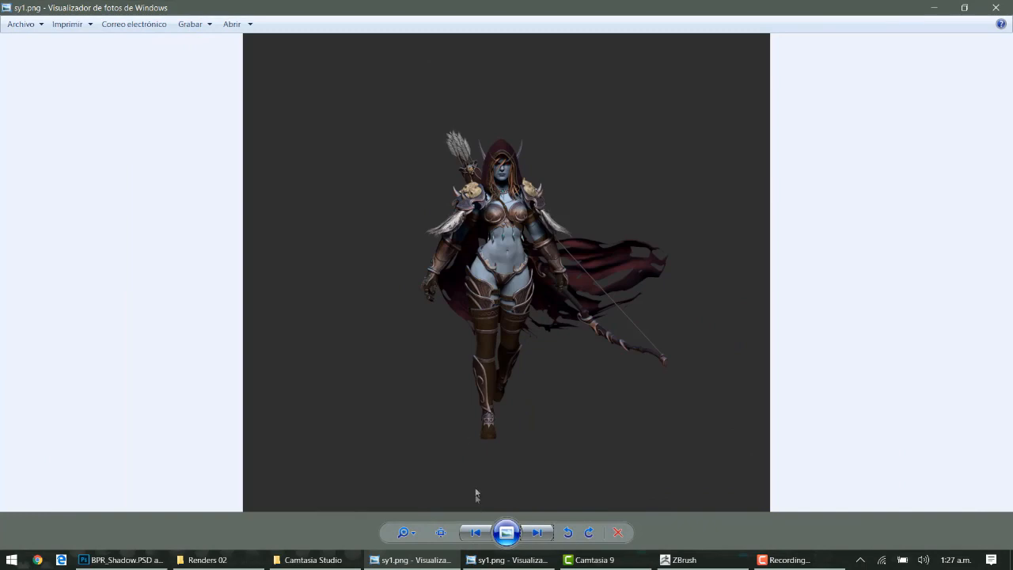
left_click(474, 532)
left_click(474, 531)
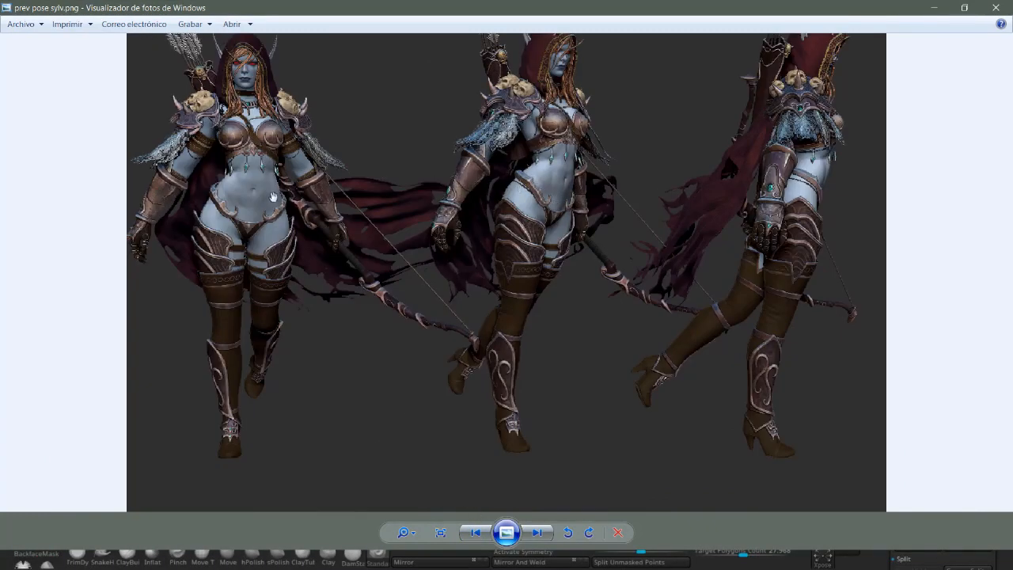
left_click_drag(402, 200, 415, 237)
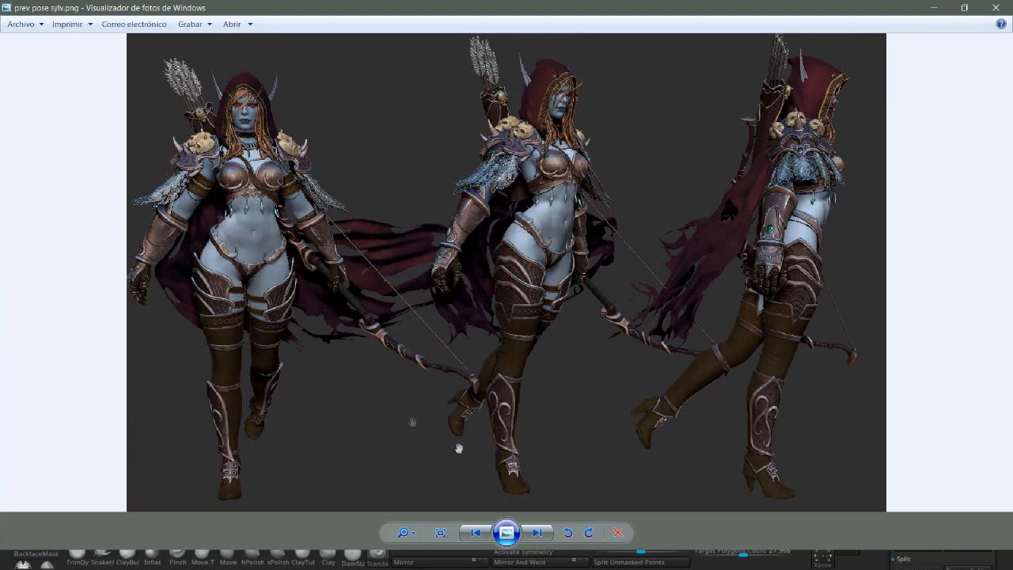
Open the sy 01.jpg render and examine its face, shoulder armor and flowing cape up close and in full.
left_click(536, 533)
scroll(505, 252, "up", 1)
scroll(506, 251, "down", 1)
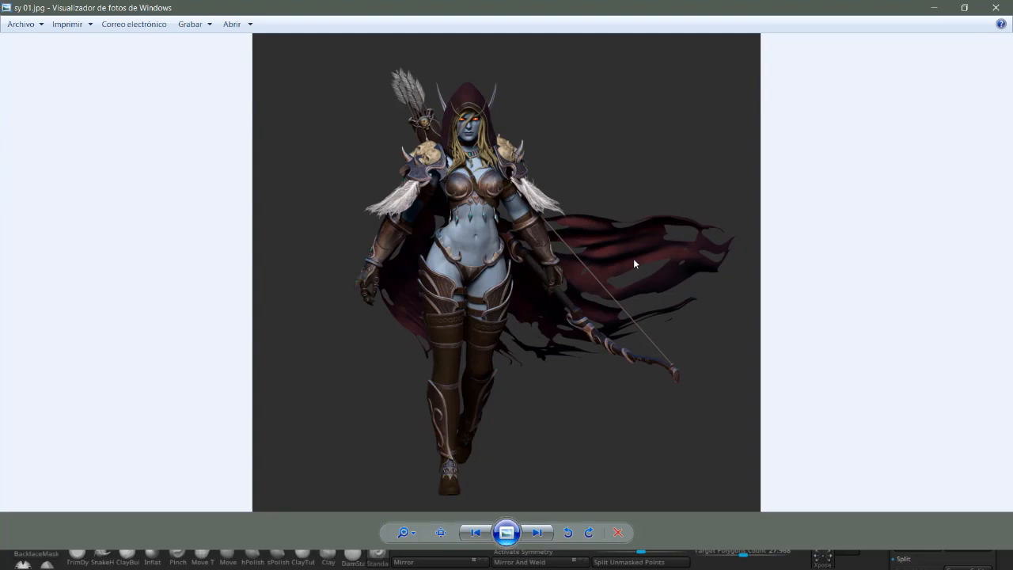
scroll(504, 262, "up", 4)
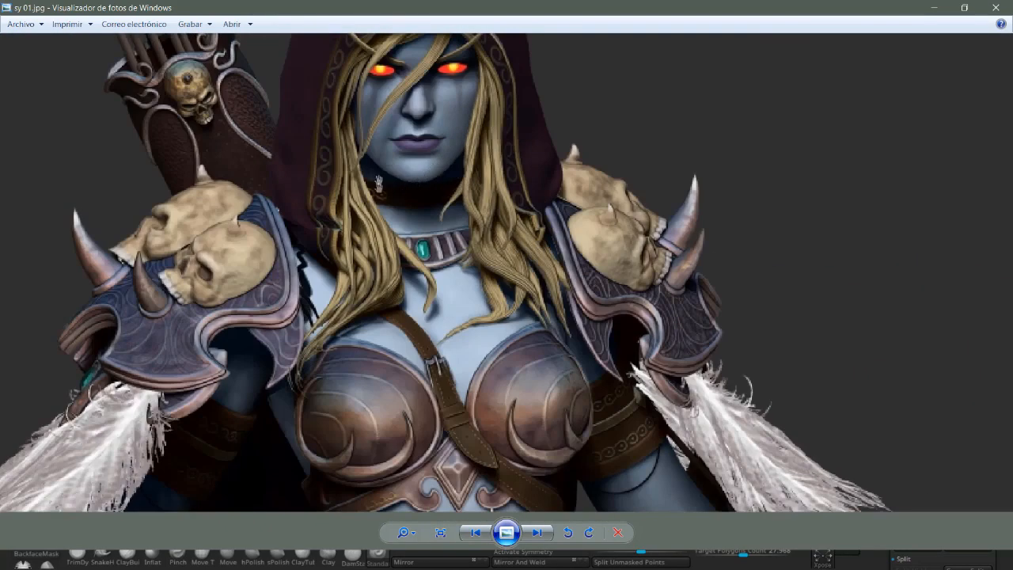
scroll(446, 197, "down", 1)
scroll(447, 196, "down", 3)
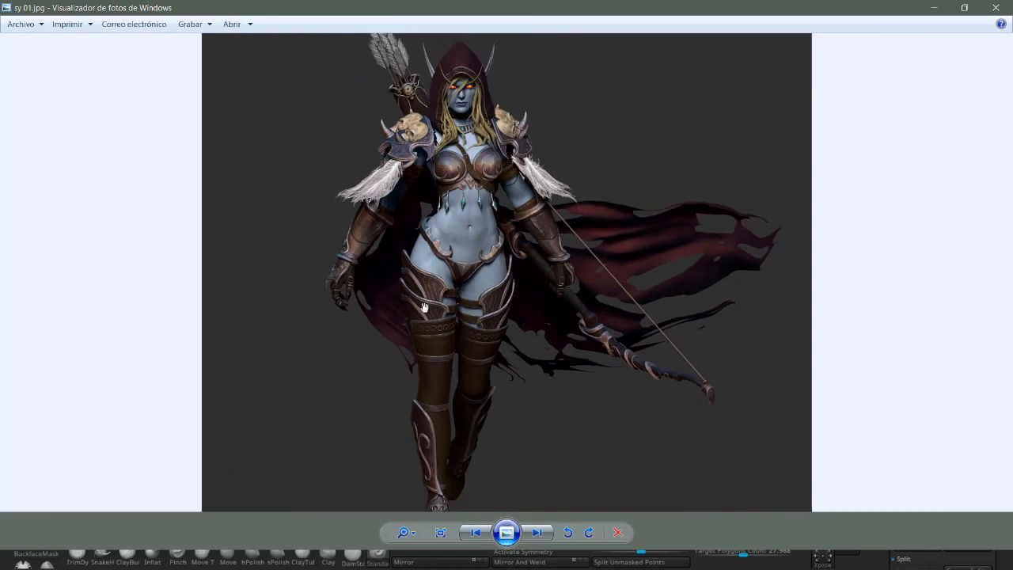
scroll(424, 299, "up", 1)
scroll(428, 289, "down", 2)
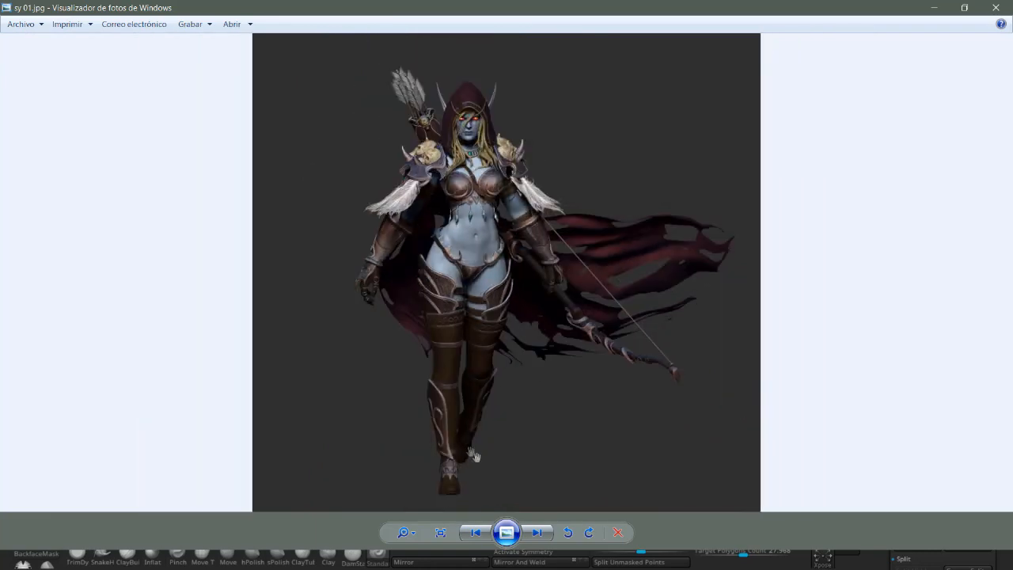
left_click(536, 531)
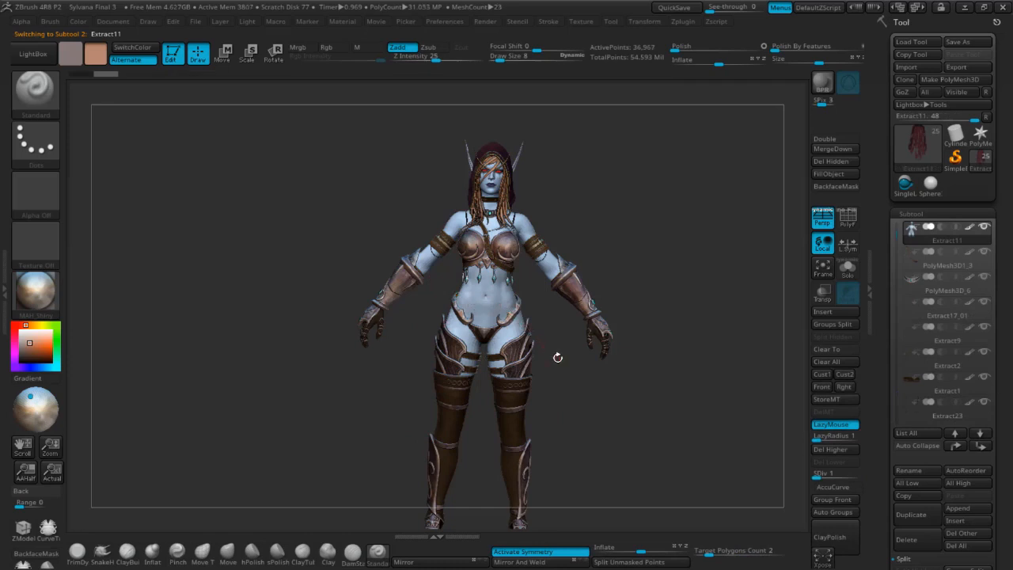
left_click_drag(609, 377, 578, 373)
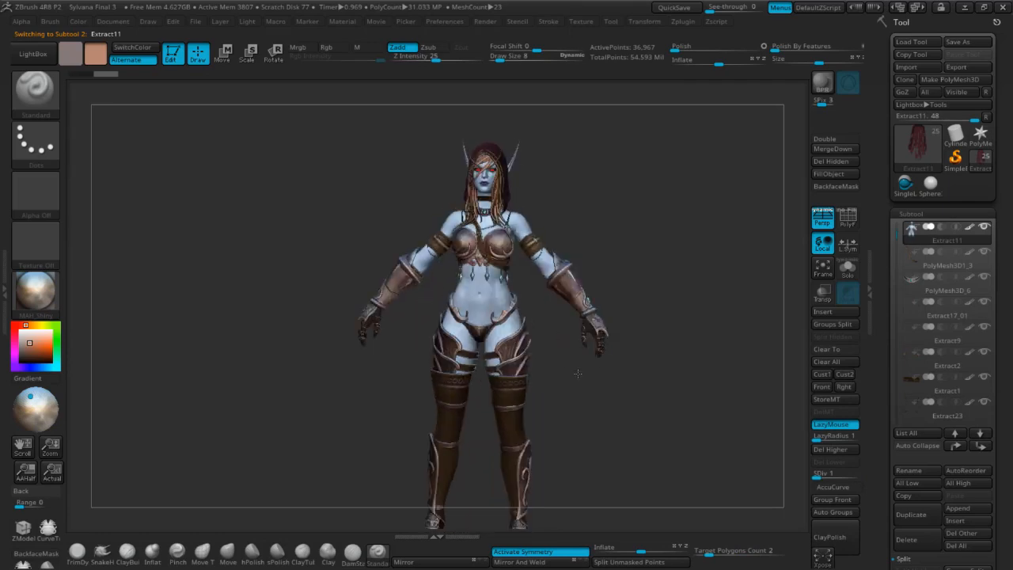
Switch to Windows Photo Viewer to view the sy1.png render up close, and compare it with the unposed character in ZBrush.
key("alt+Tab")
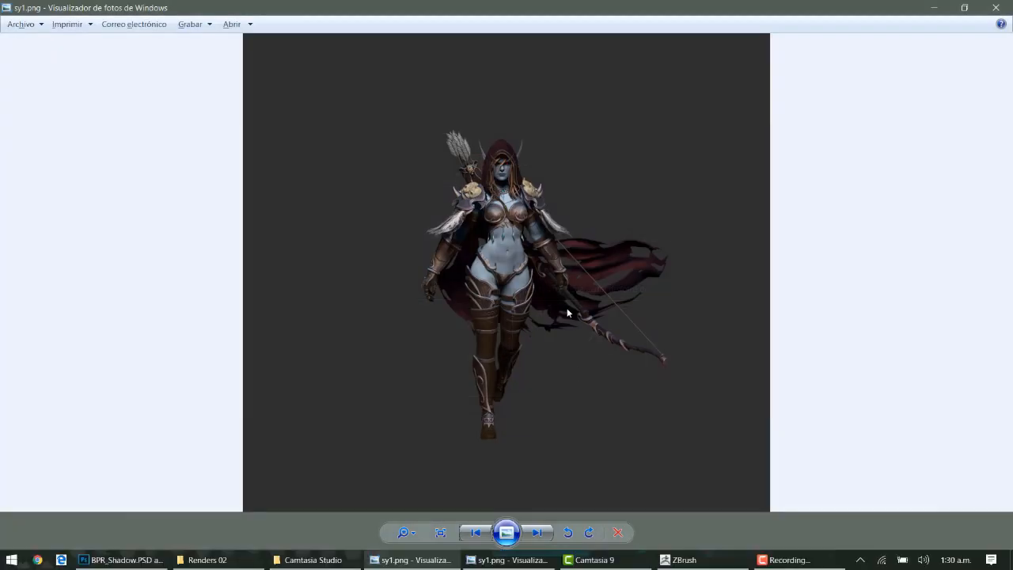
scroll(566, 313, "up", 3)
key("alt+Tab")
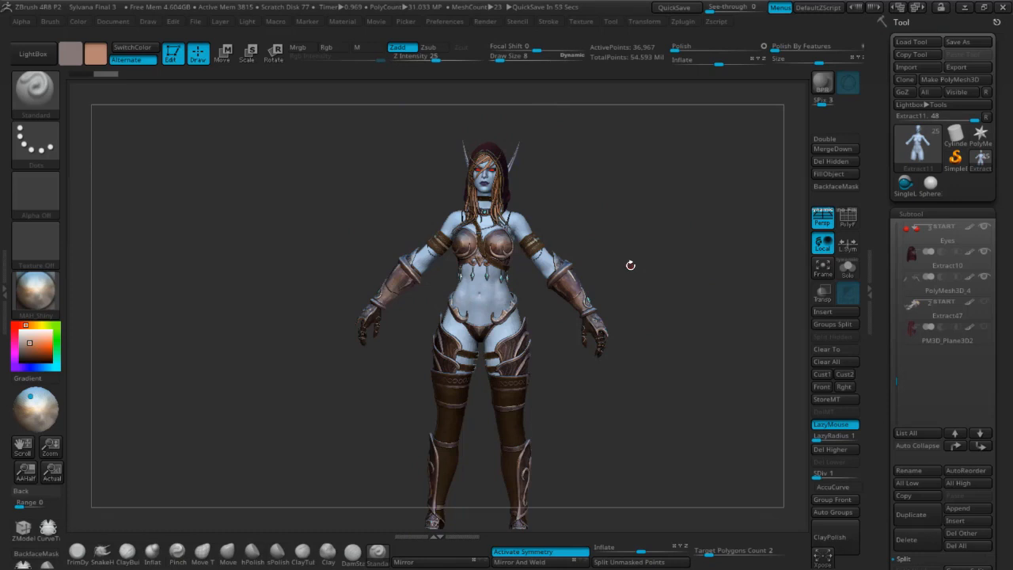
left_click_drag(630, 265, 622, 266)
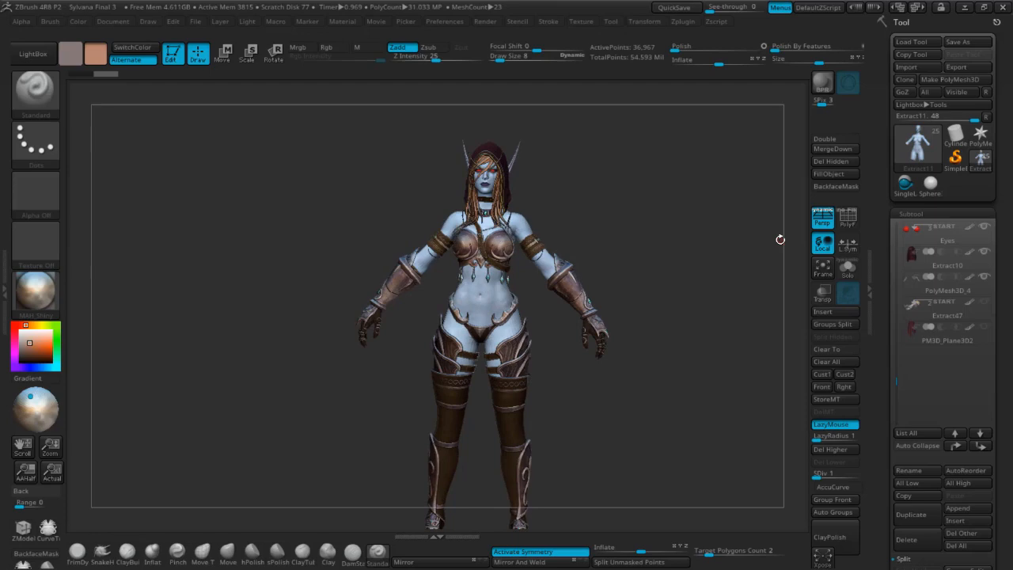
left_click_drag(716, 295, 889, 224)
Switch to Windows Photo Viewer and compare the walking pose in sy1.png with the unposed character in ZBrush Document2.png.
key("alt+Tab")
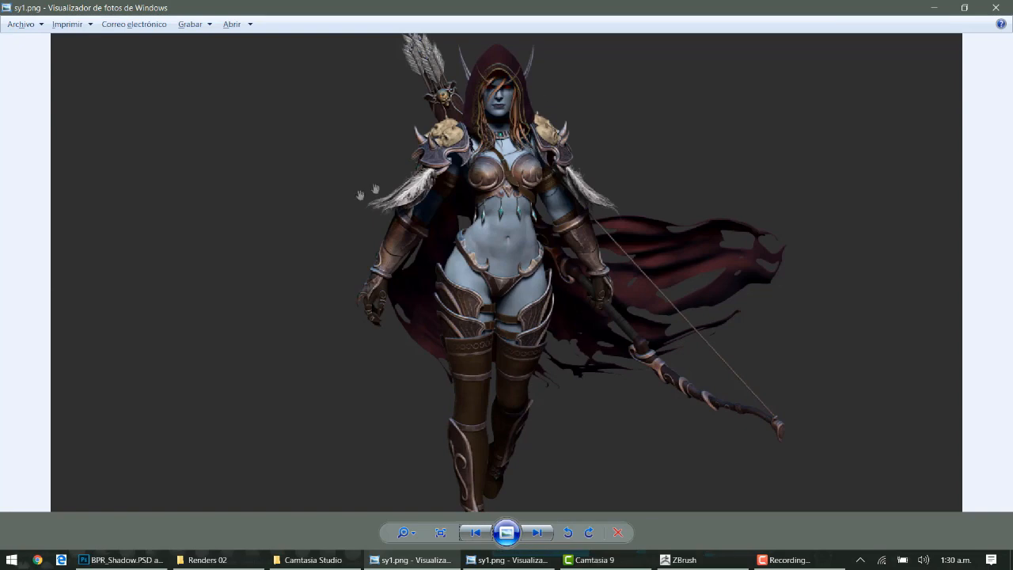
key("Right")
key("Left")
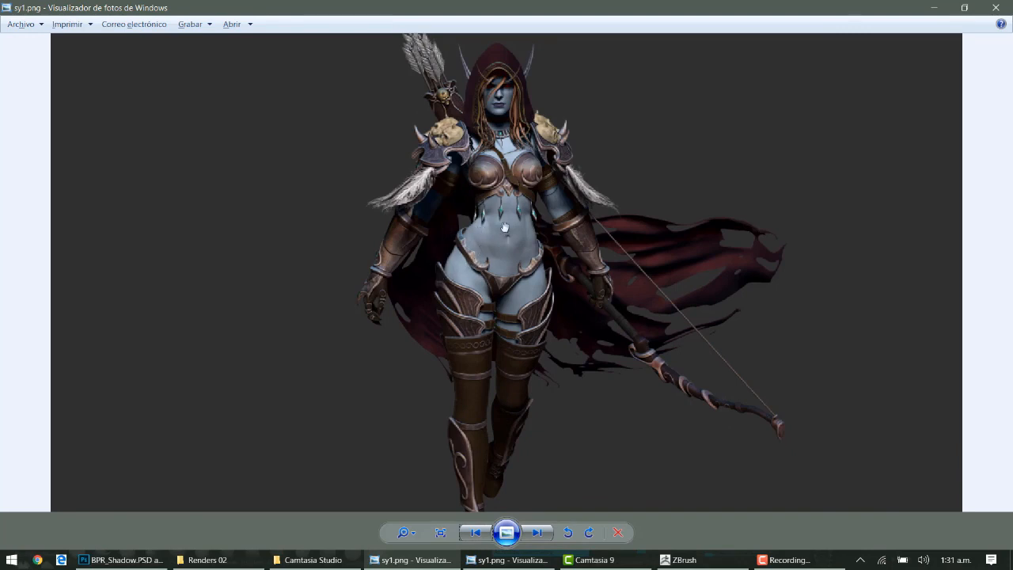
scroll(458, 280, "down", 2)
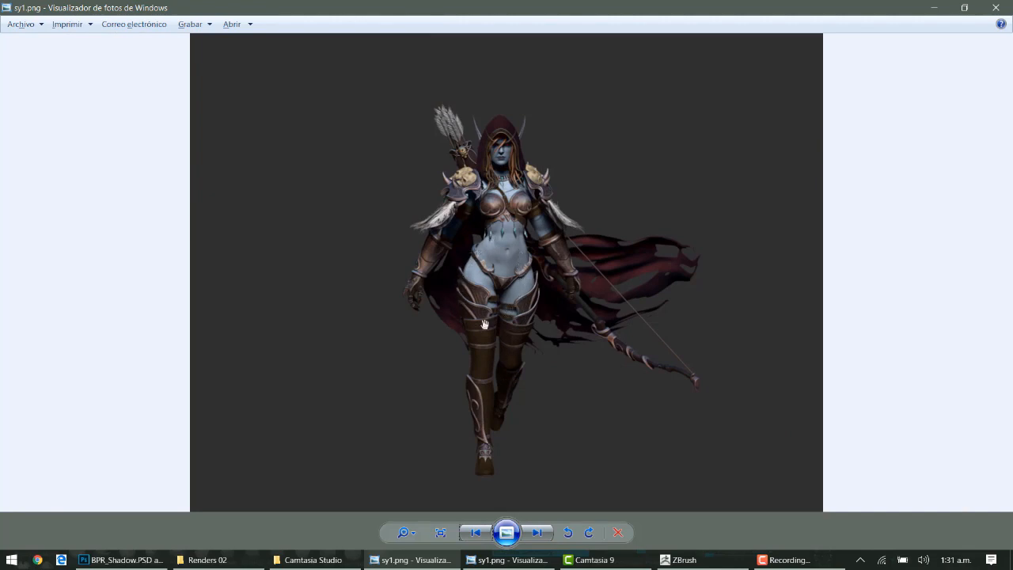
left_click(538, 531)
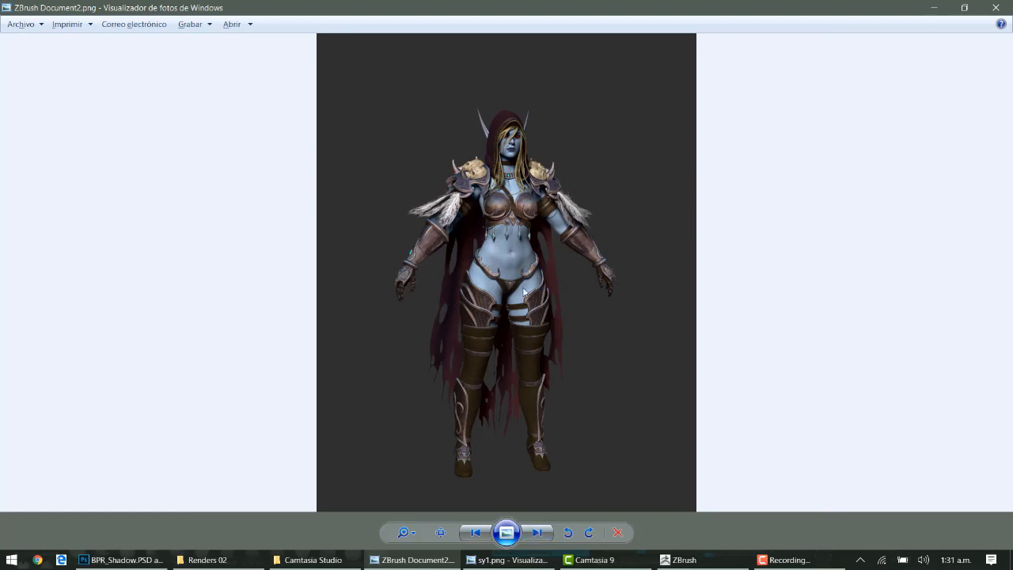
scroll(523, 292, "up", 2)
scroll(454, 315, "down", 2)
left_click(478, 531)
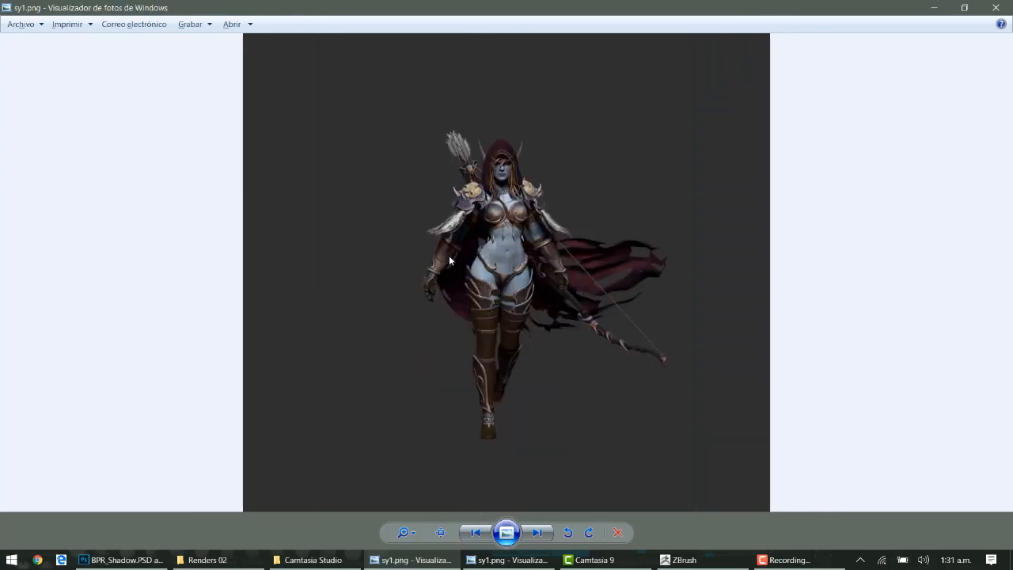
scroll(514, 190, "up", 3)
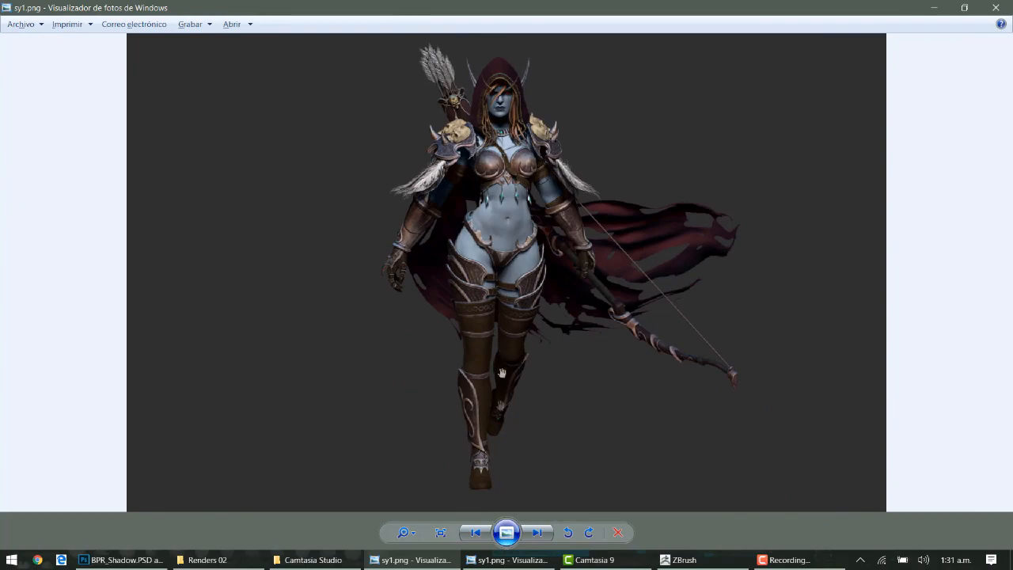
Switch to ZBrush and examine the whole unposed character from the front and from slightly angled views.
left_click(686, 559)
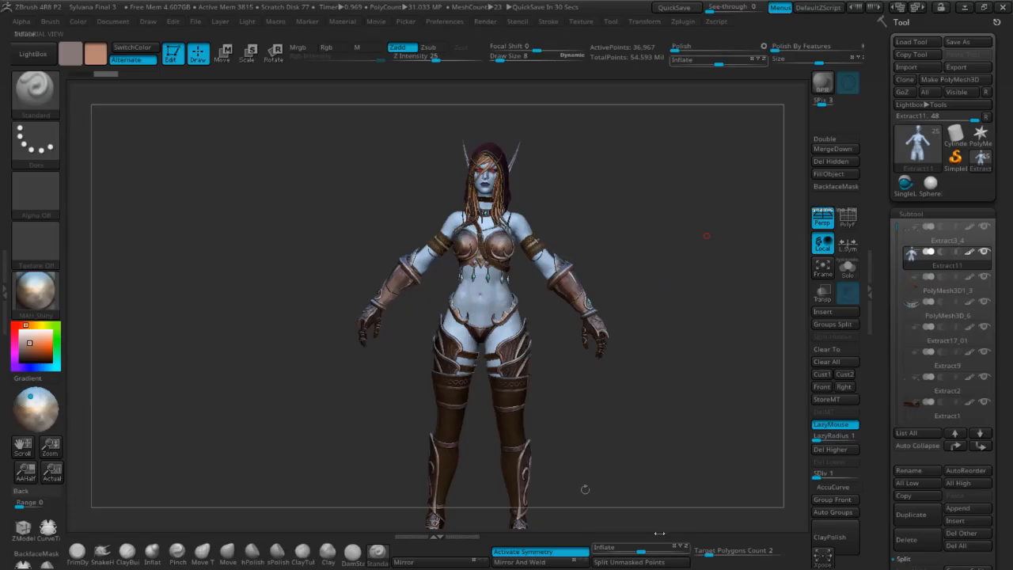
mouse_move(598, 397)
left_mouse_down("alt")
mouse_move(474, 318)
mouse_move(487, 315)
left_mouse_up("alt")
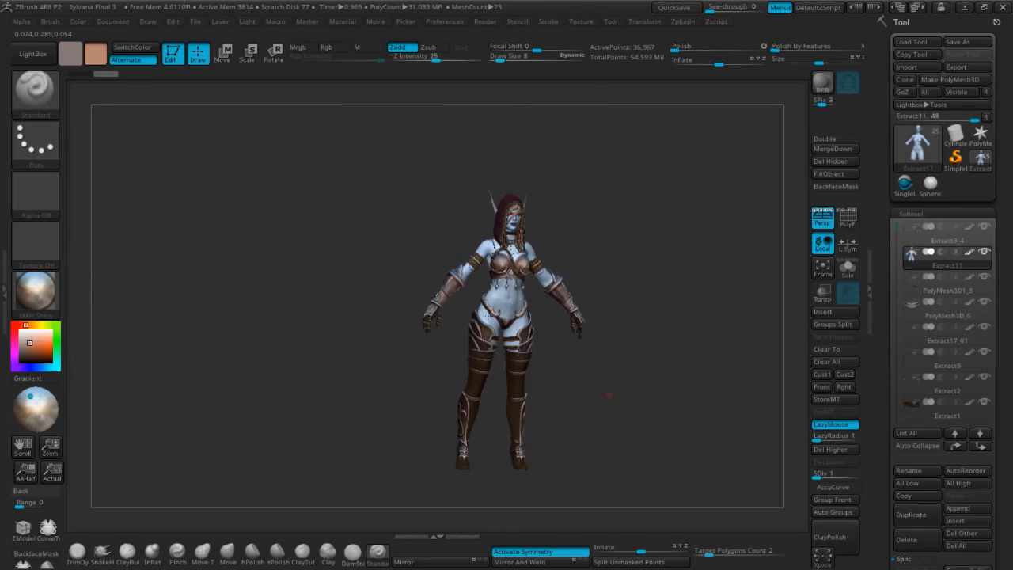
mouse_move(590, 361)
left_mouse_down("shift")
mouse_move(357, 346)
mouse_move(380, 356)
left_mouse_up("shift")
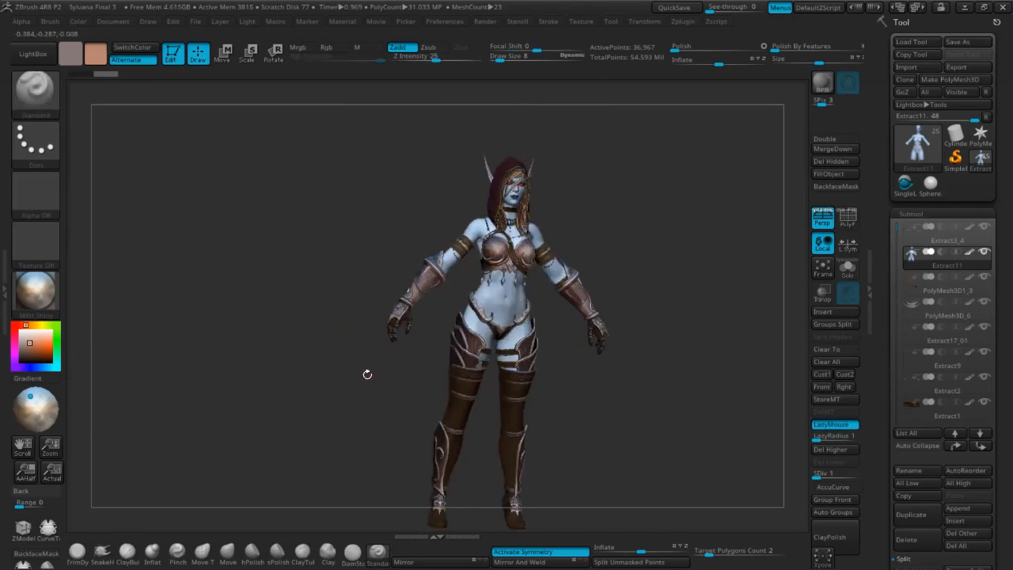
left_click_drag(368, 382, 288, 306)
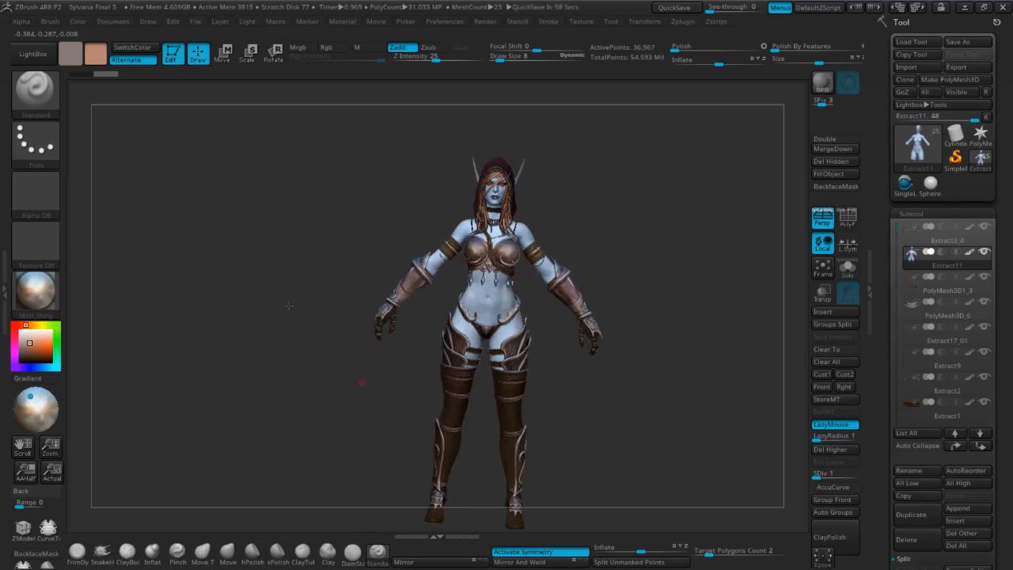
key("shift")
left_click_drag(385, 382, 385, 411)
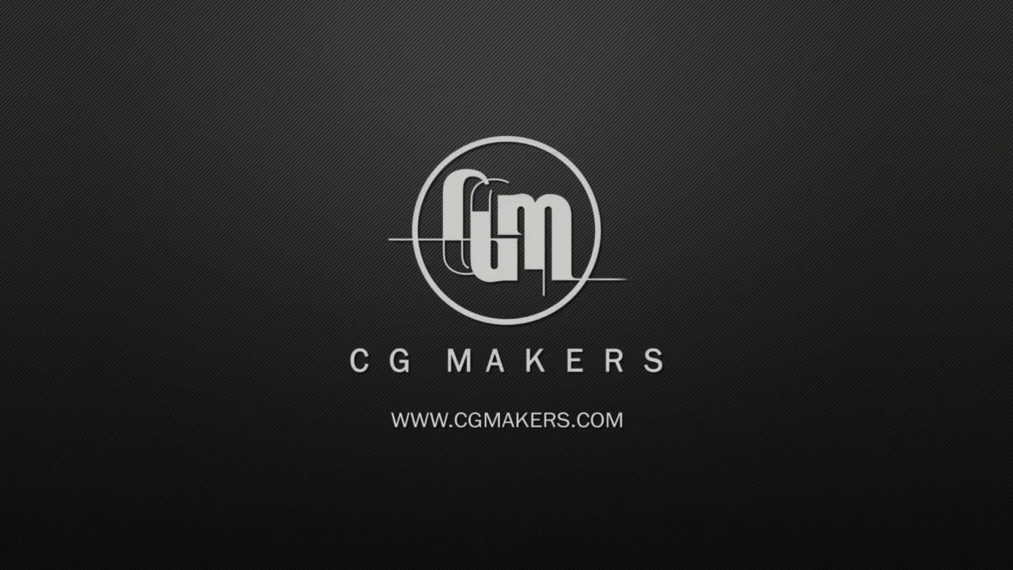